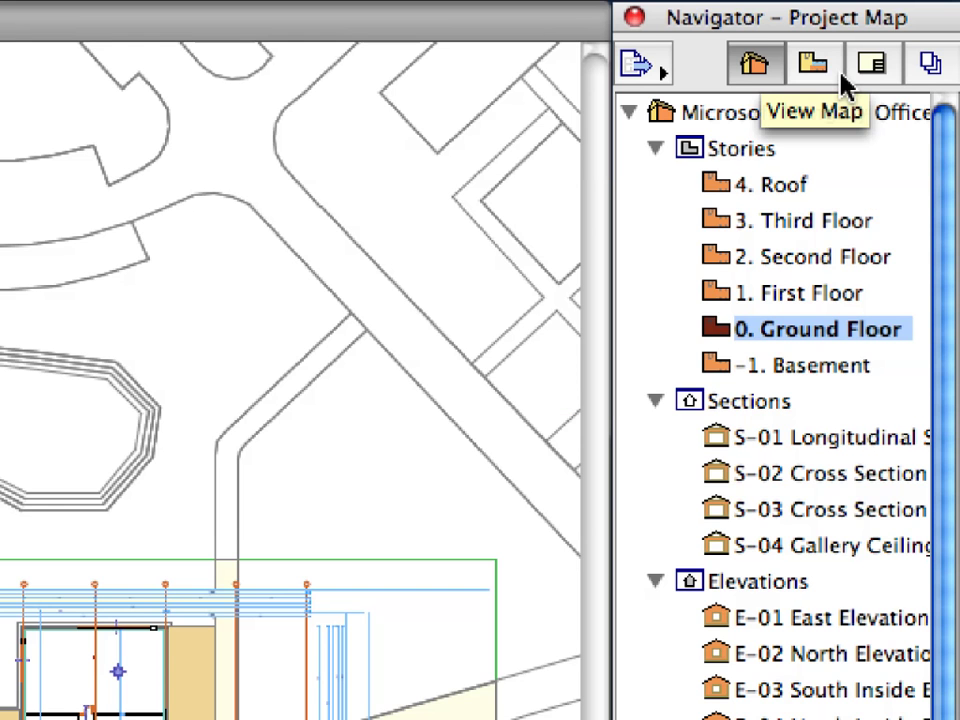
- Switch the Navigator to the View Map and expand Collaboration ITG and Chapter 01 to list views 1.4.1–1.4.5
left_click(838, 78)
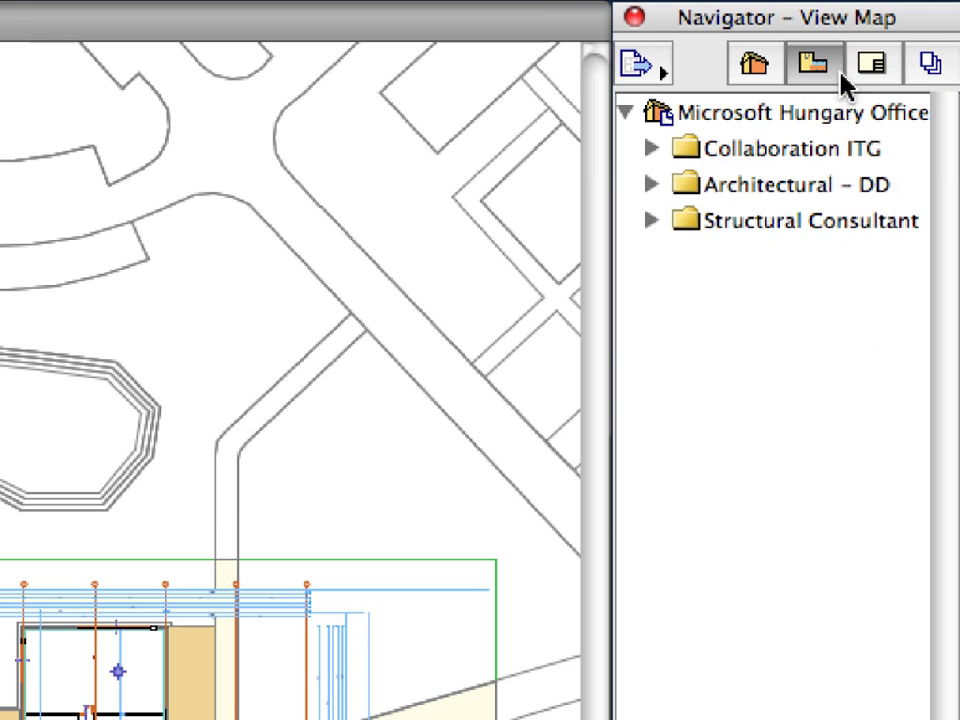
left_click(740, 115)
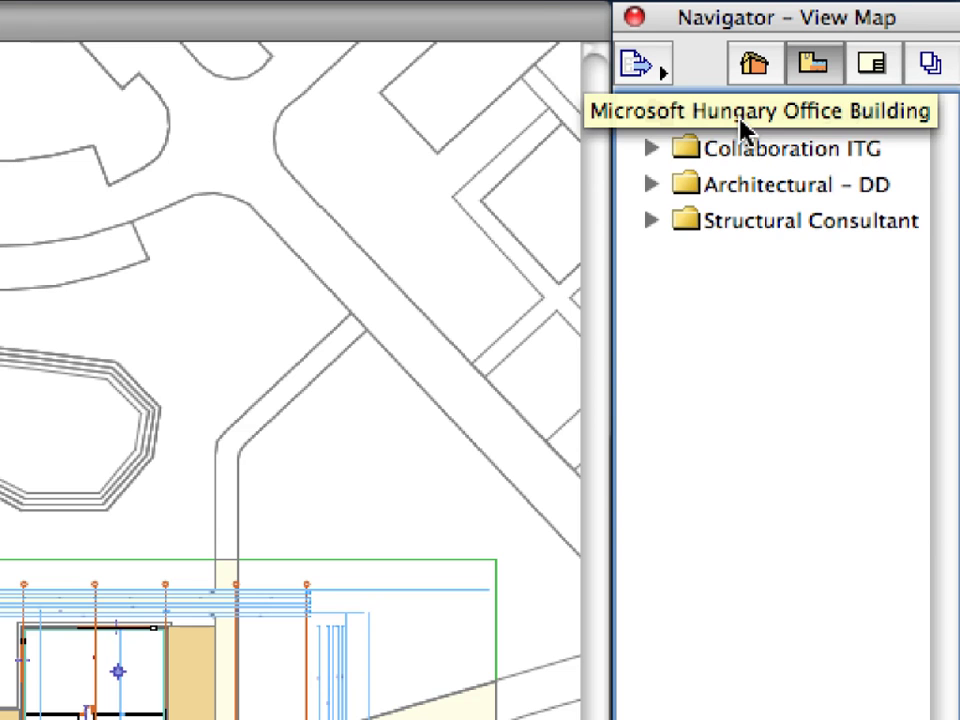
left_click(652, 148)
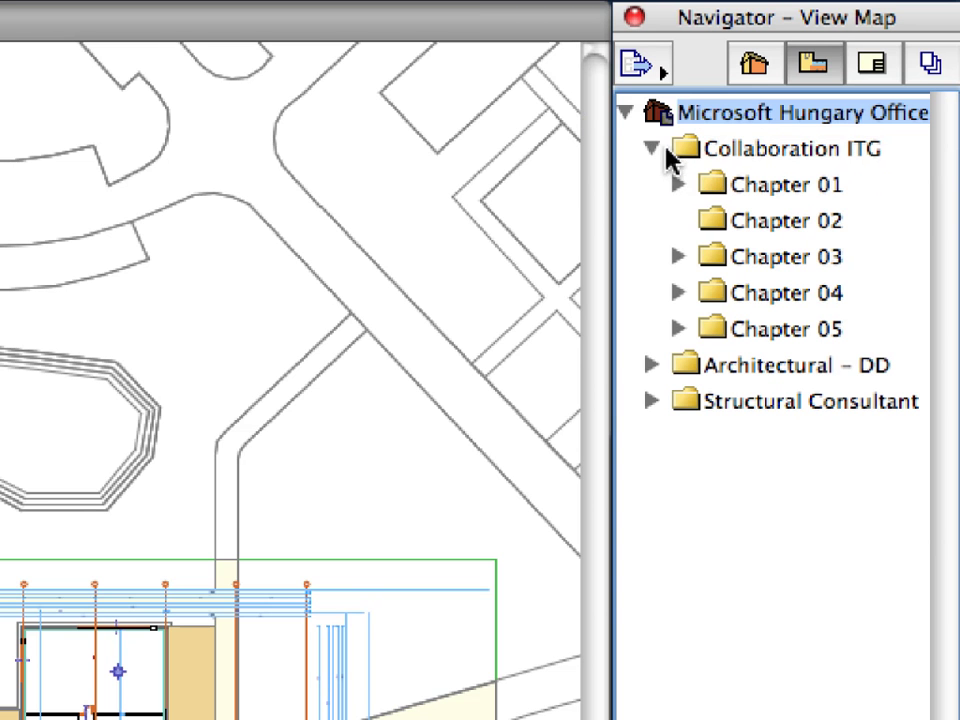
left_click(721, 188)
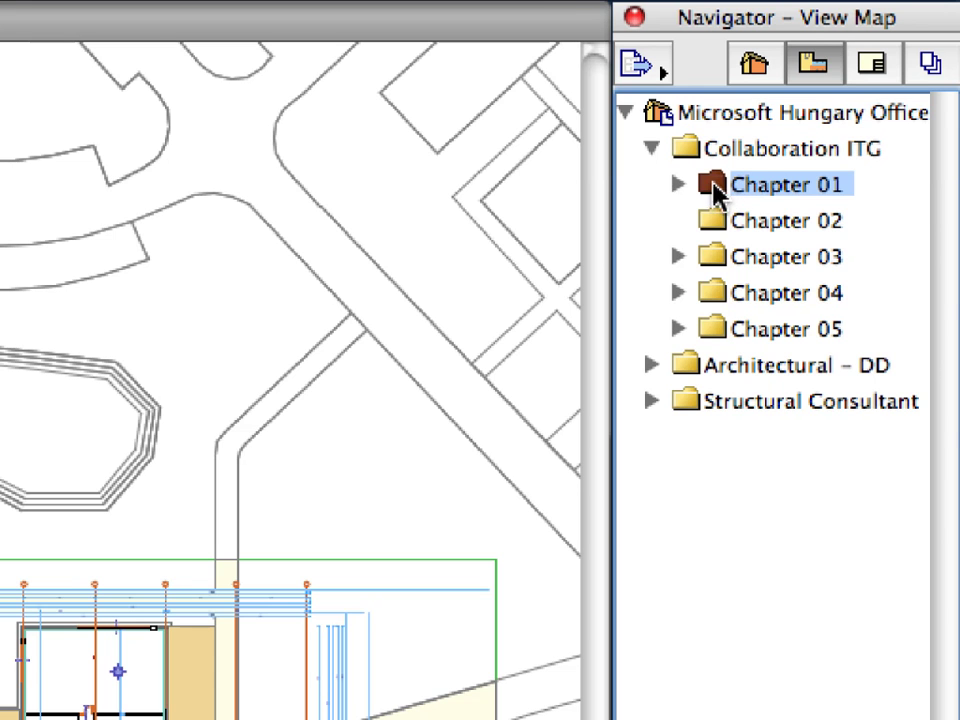
left_click(679, 187)
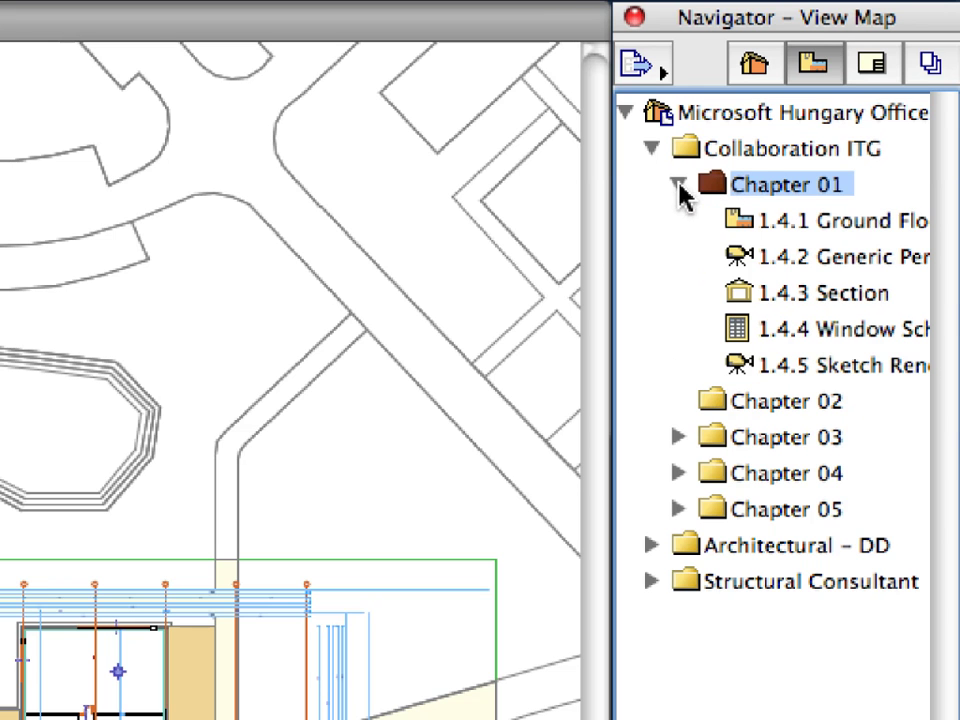
left_click(735, 219)
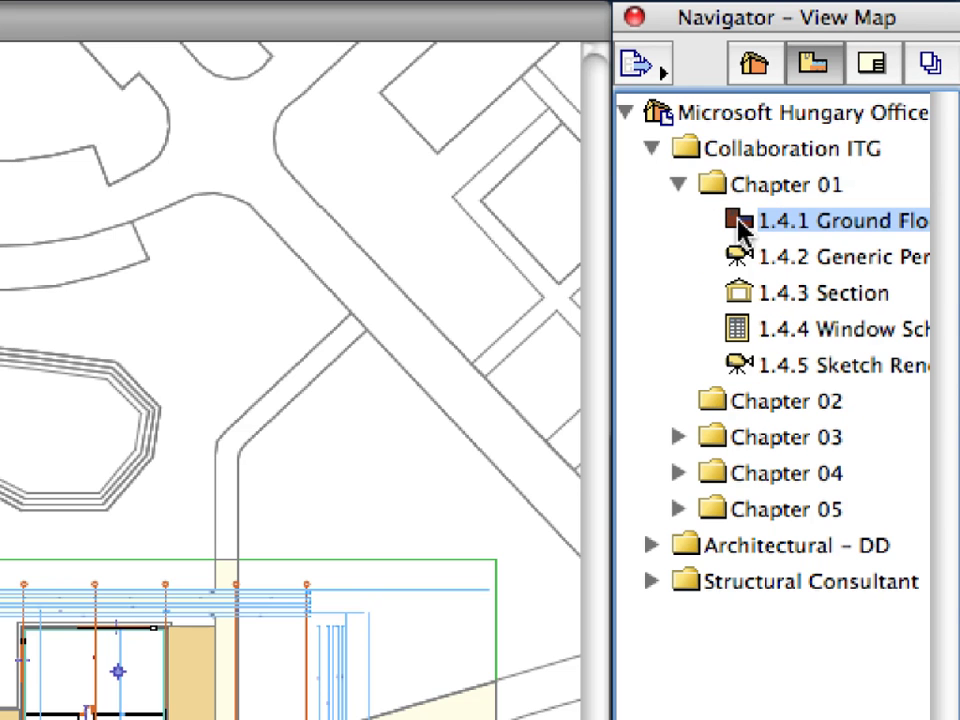
- Open the 1.4.1 Ground Floor view to show the COL-01 plan at 1:50
double_click(800, 232)
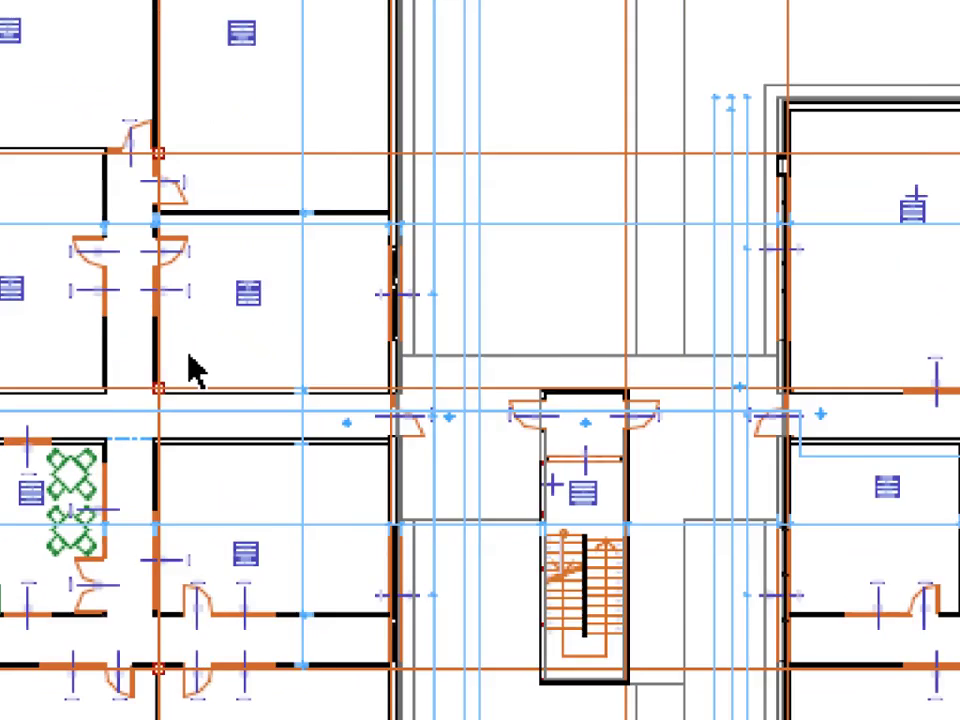
scroll(193, 368, "up", 5)
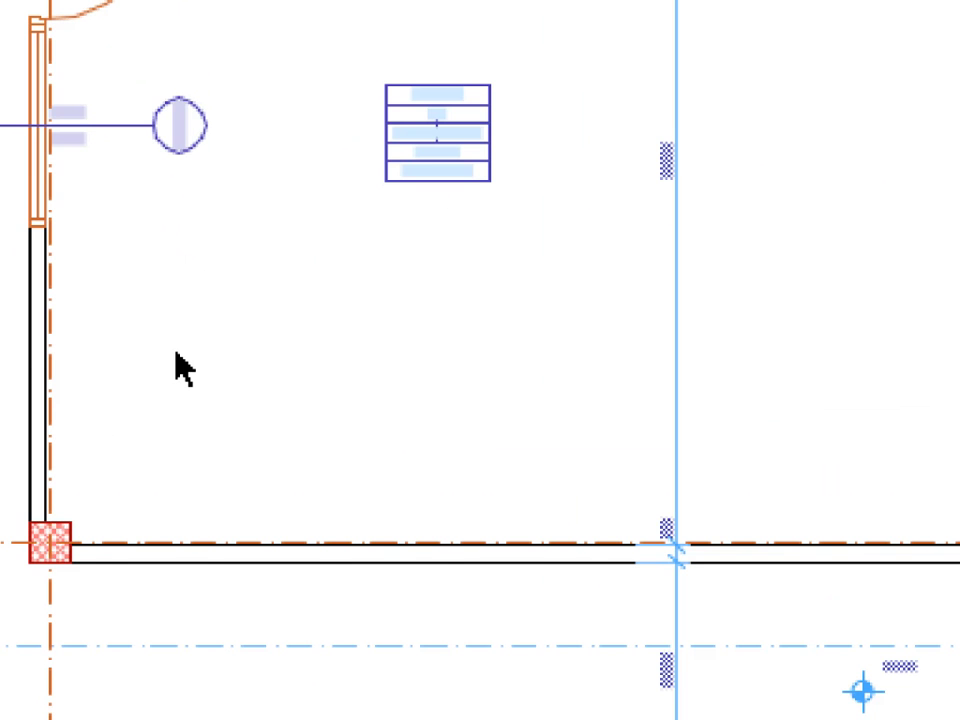
scroll(180, 368, "down", 5)
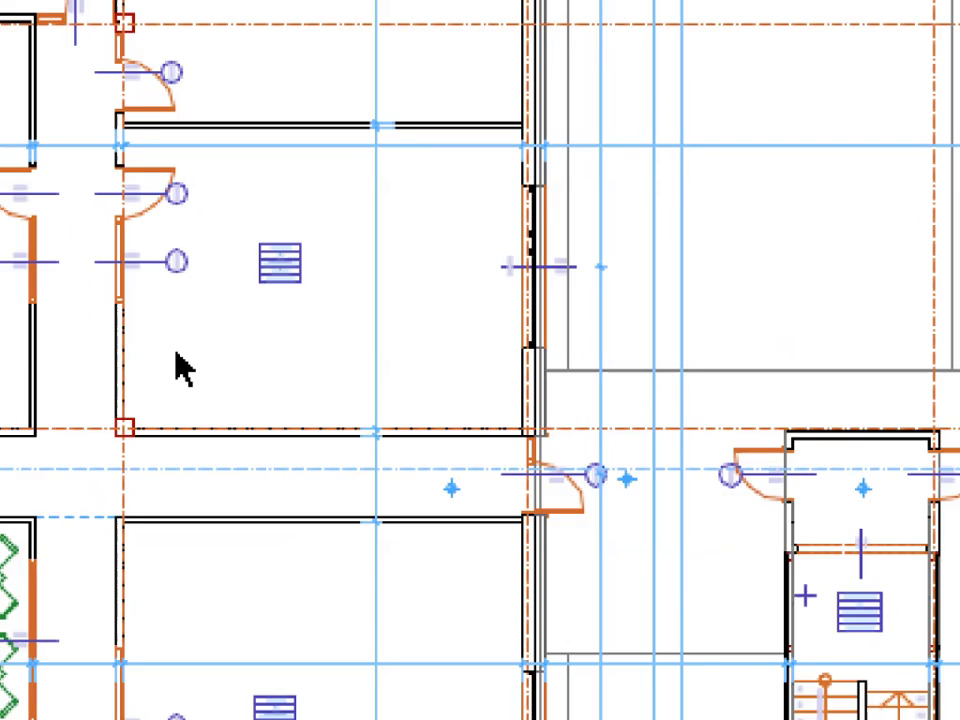
scroll(180, 368, "down", 5)
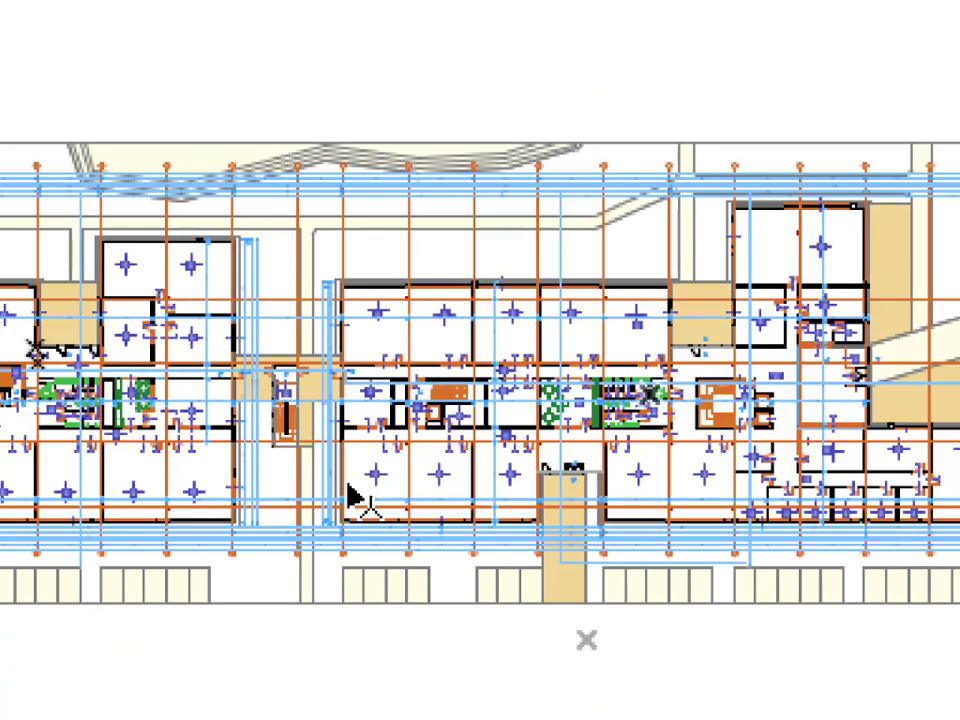
scroll(349, 392, "up", 6)
scroll(345, 395, "up", 3)
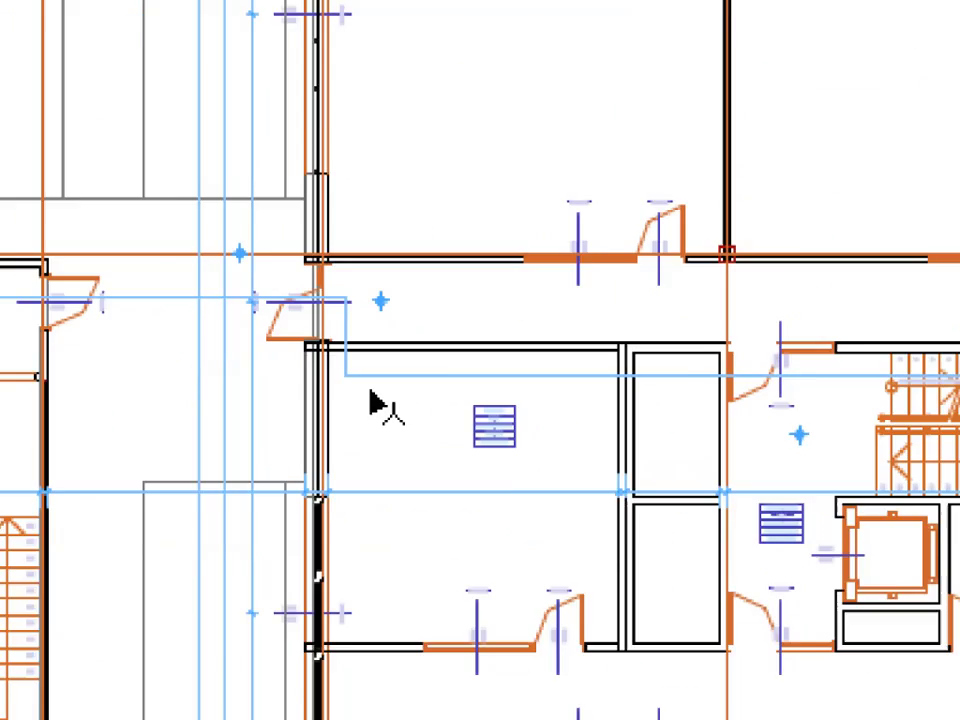
middle_click_drag(593, 487, 244, 336)
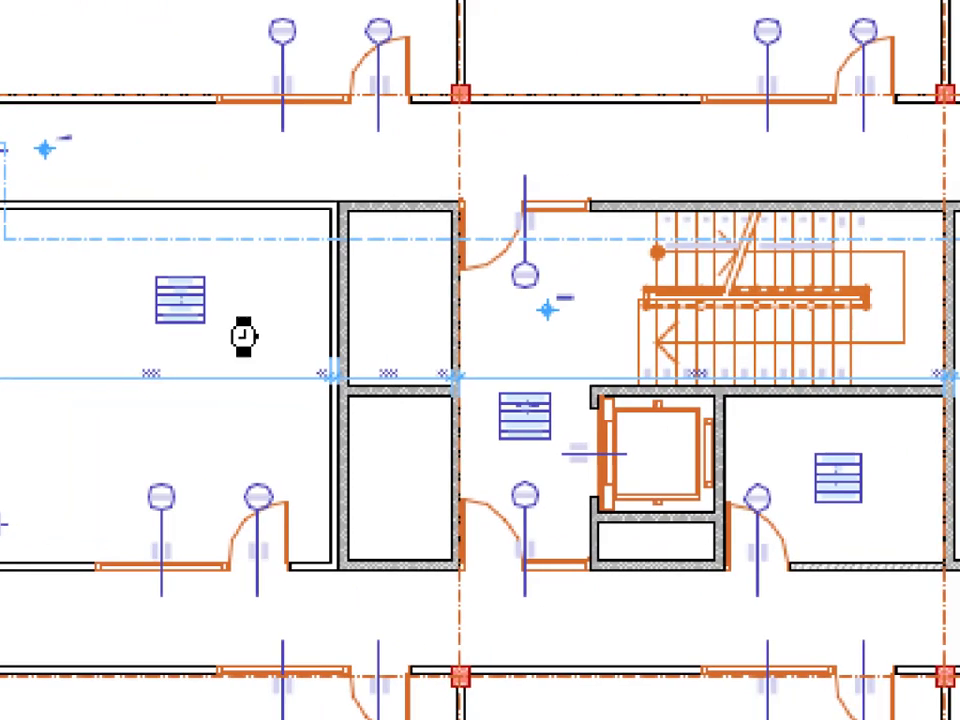
middle_click_drag(789, 461, 456, 411)
scroll(470, 430, "up", 5)
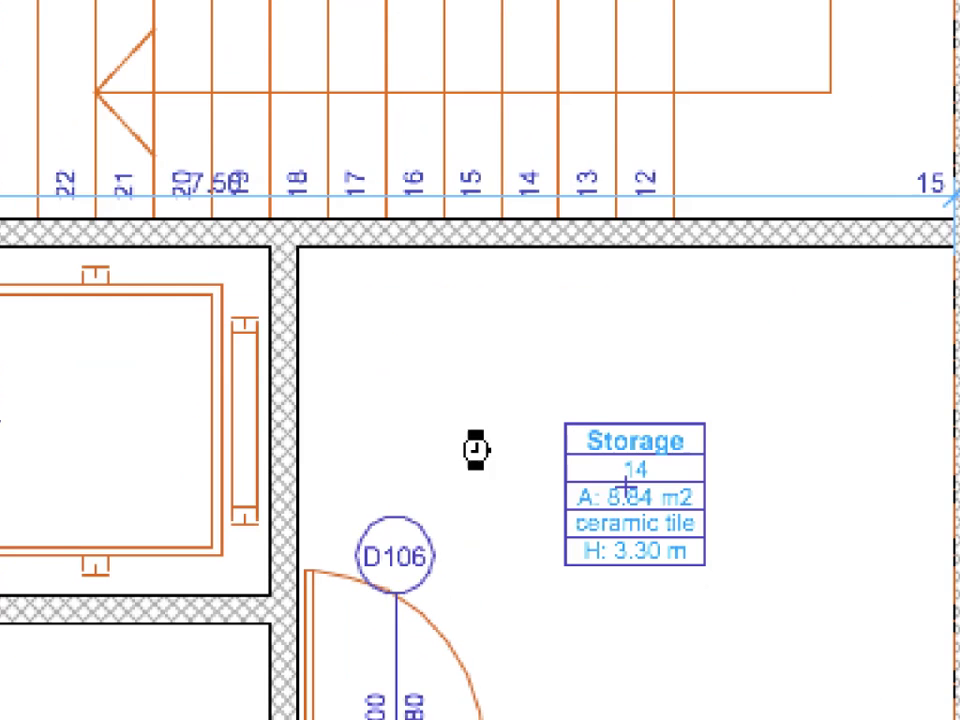
middle_click_drag(536, 647, 576, 396)
middle_click_drag(318, 635, 293, 368)
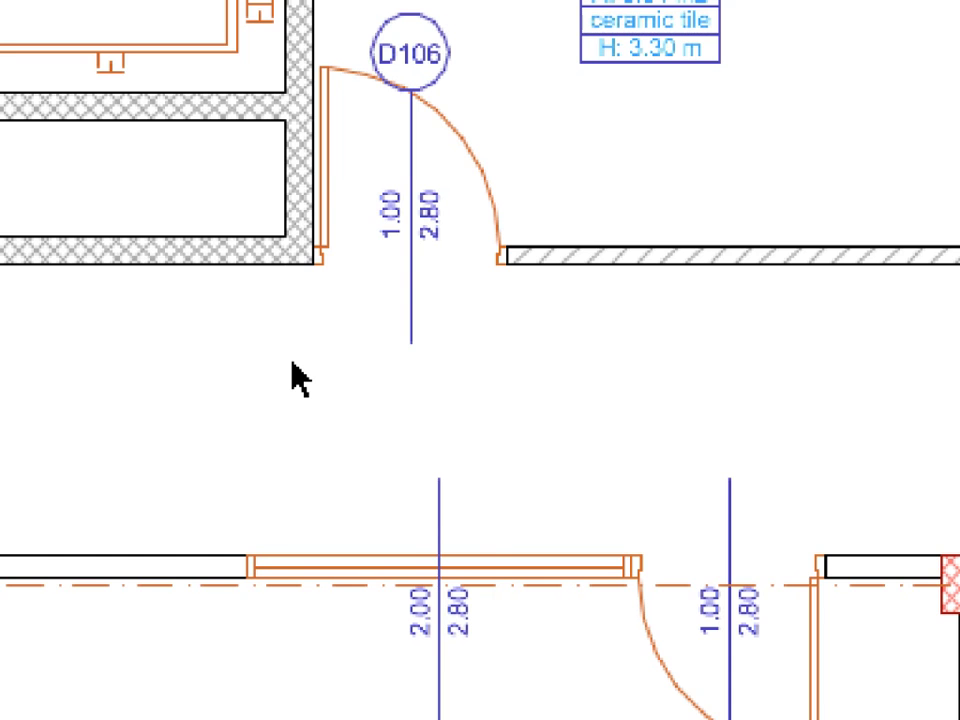
scroll(293, 378, "down", 6)
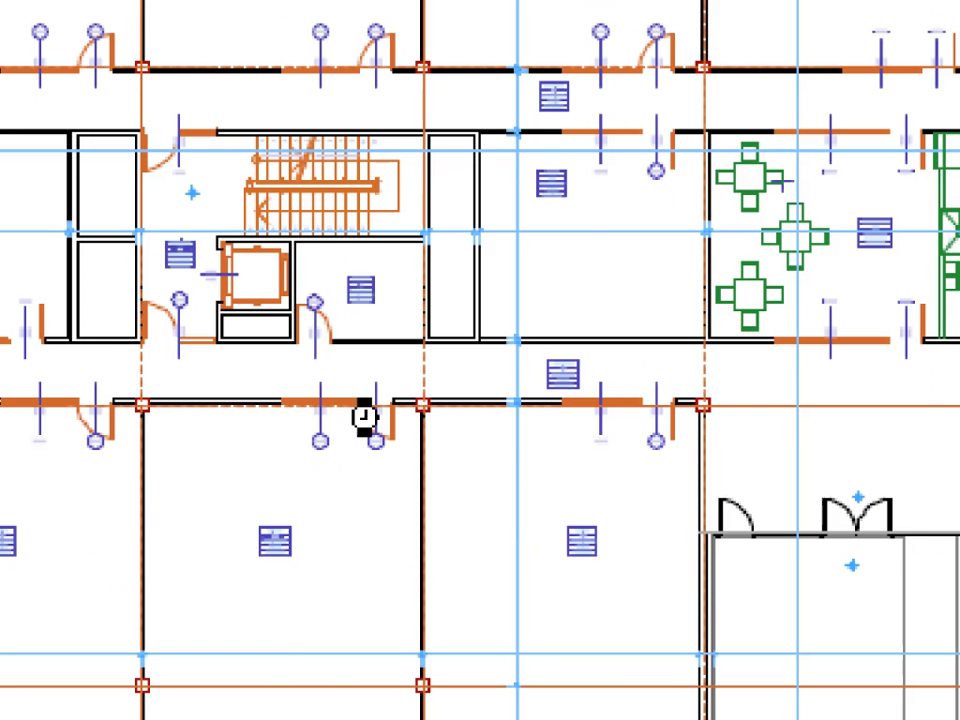
middle_click_drag(482, 518, 38, 513)
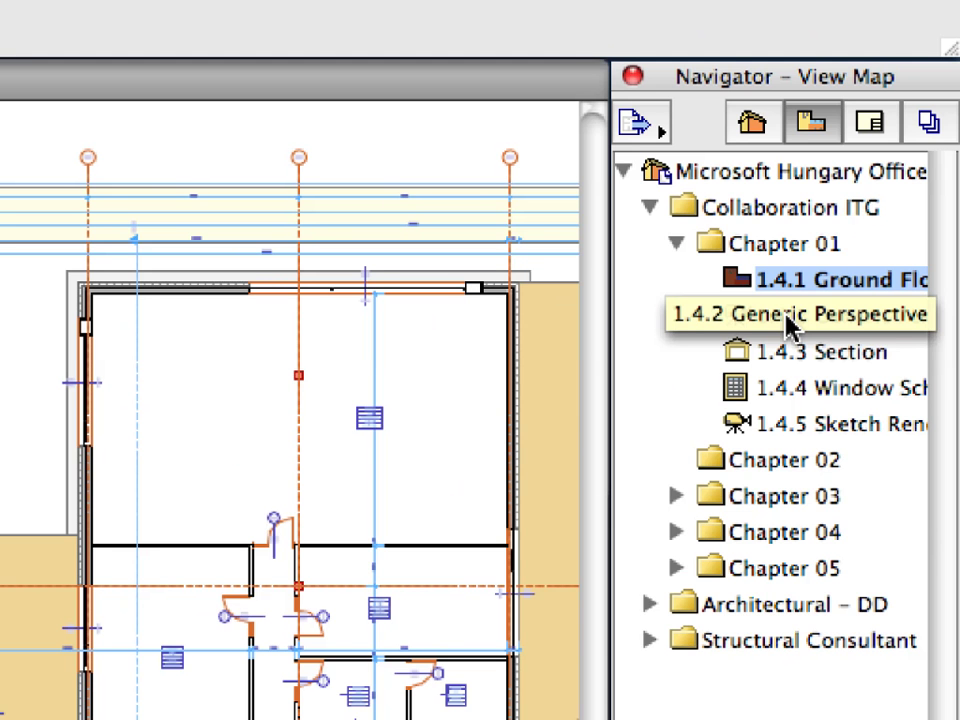
- Open the 1.4.2 Generic Perspective and zoom in on the red-walled office building
double_click(790, 318)
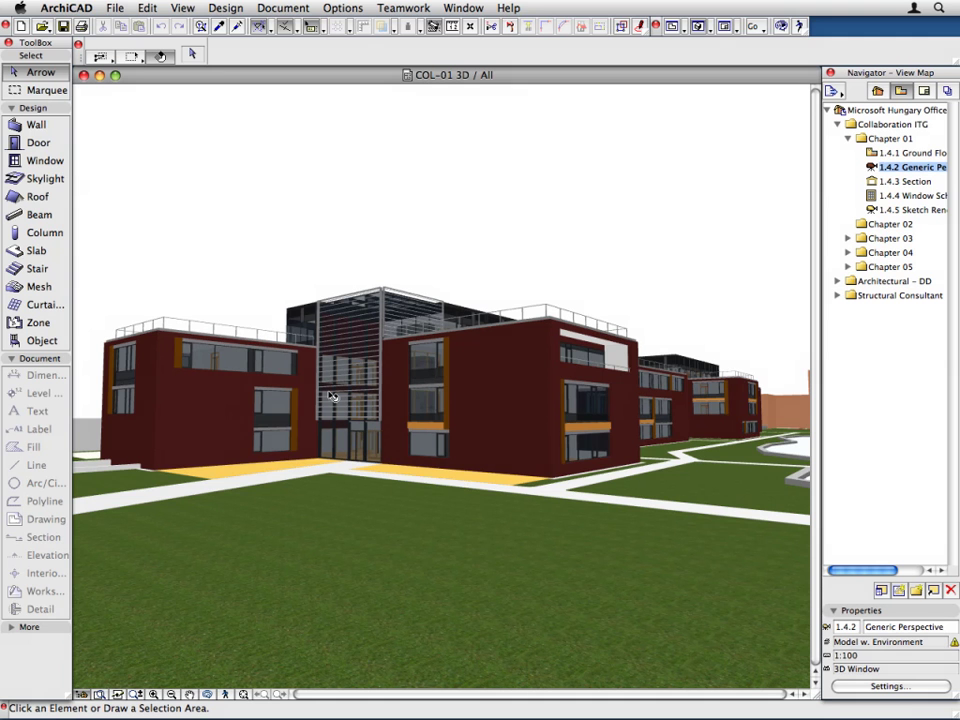
scroll(332, 396, "up", 3)
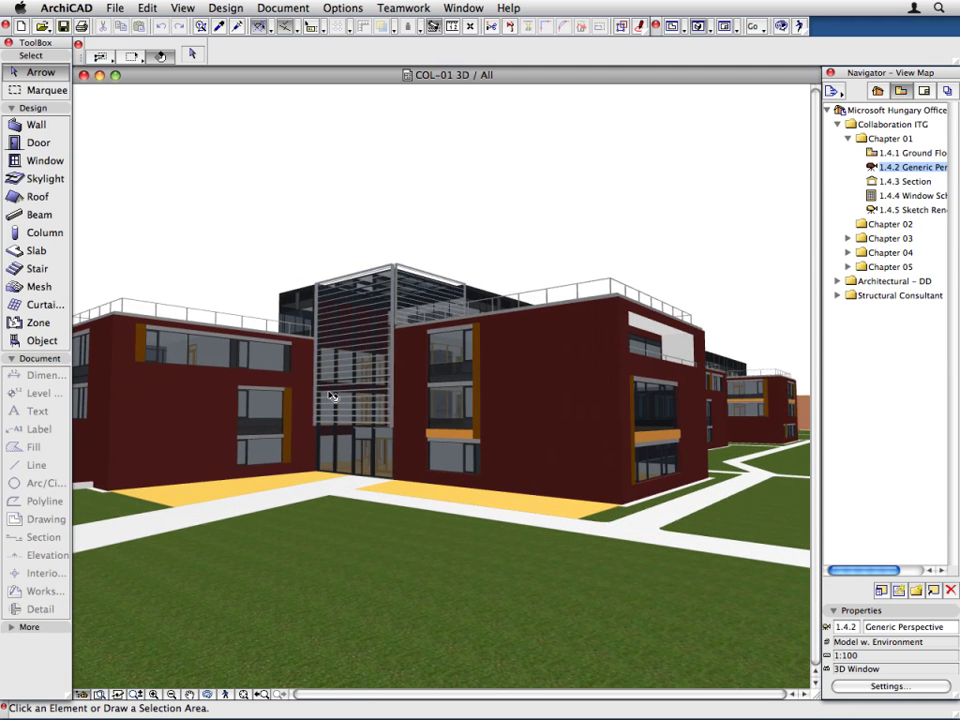
scroll(332, 396, "up", 2)
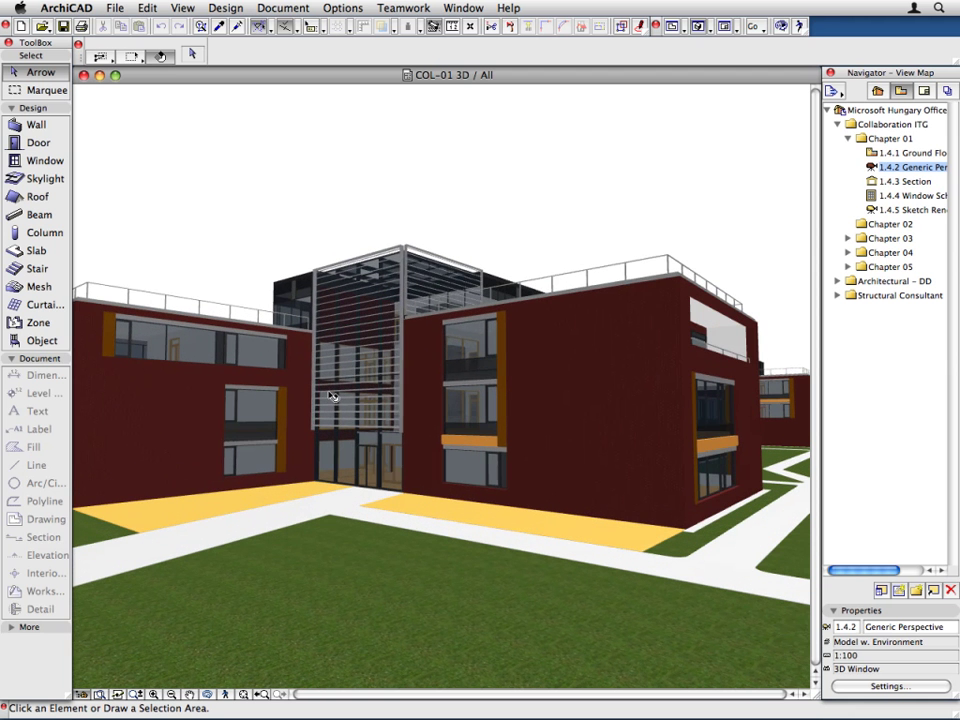
middle_click_drag(405, 215, 415, 197, "shift")
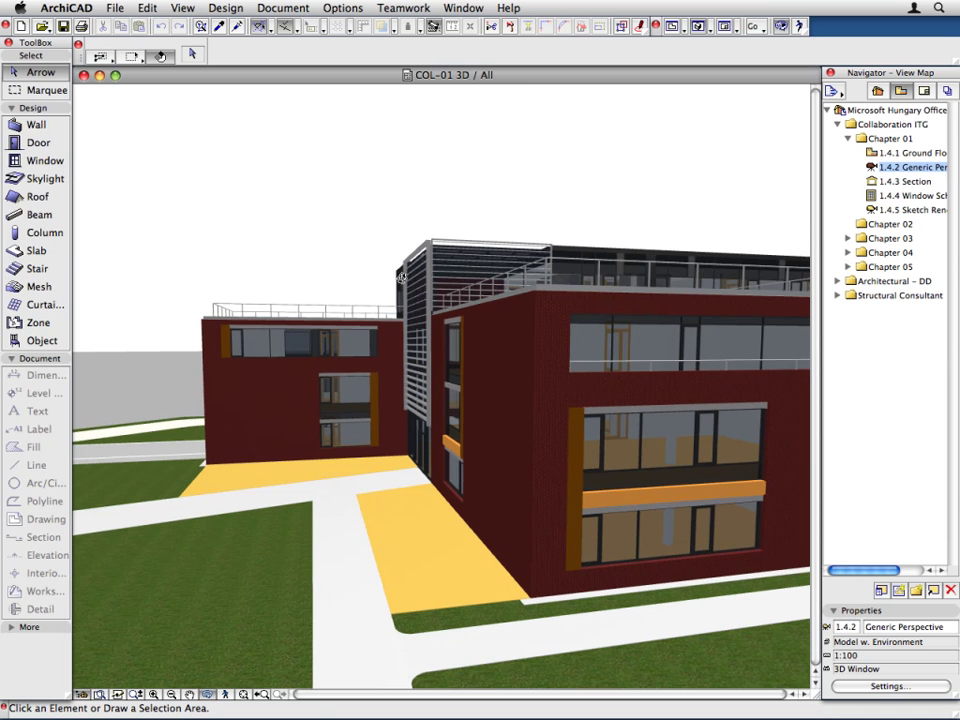
left_click_drag(632, 354, 317, 349)
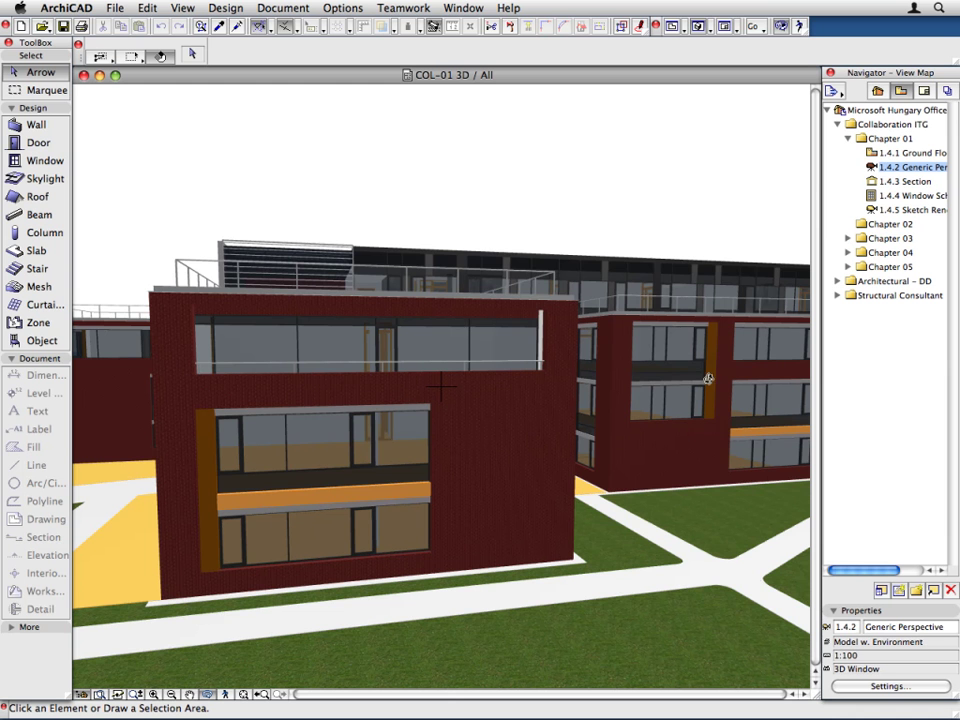
left_click_drag(734, 297, 516, 255)
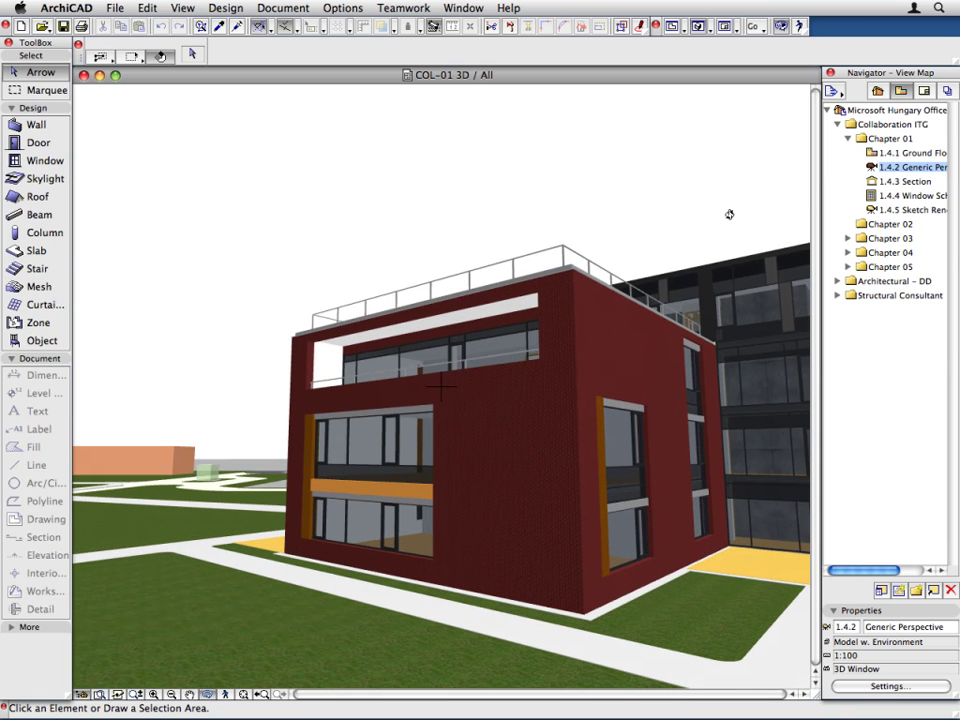
left_click_drag(729, 214, 240, 184)
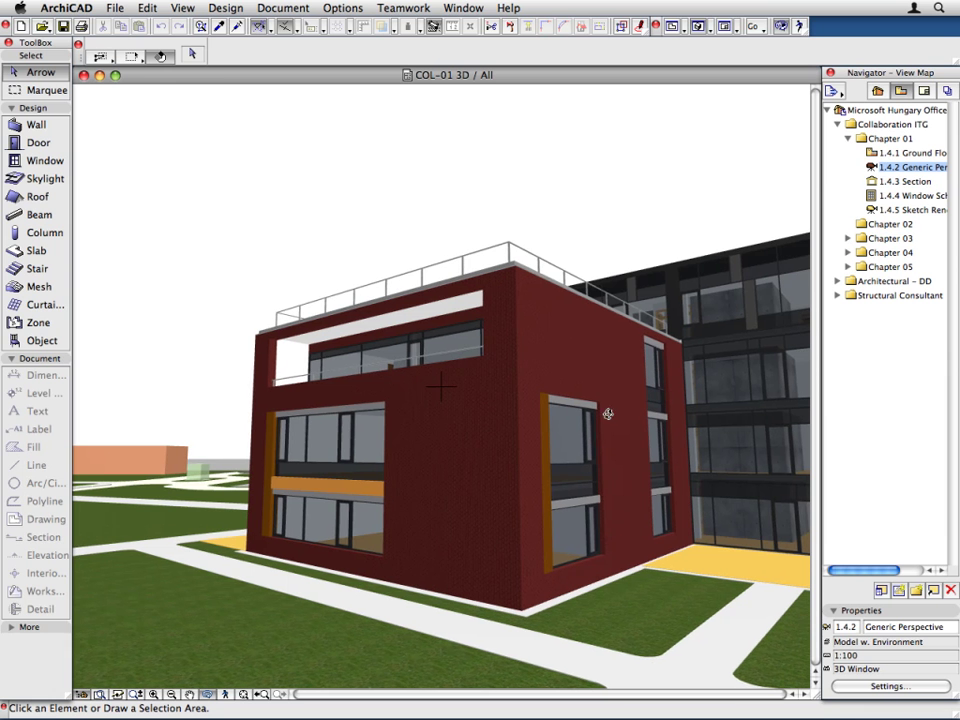
left_click_drag(718, 500, 526, 275)
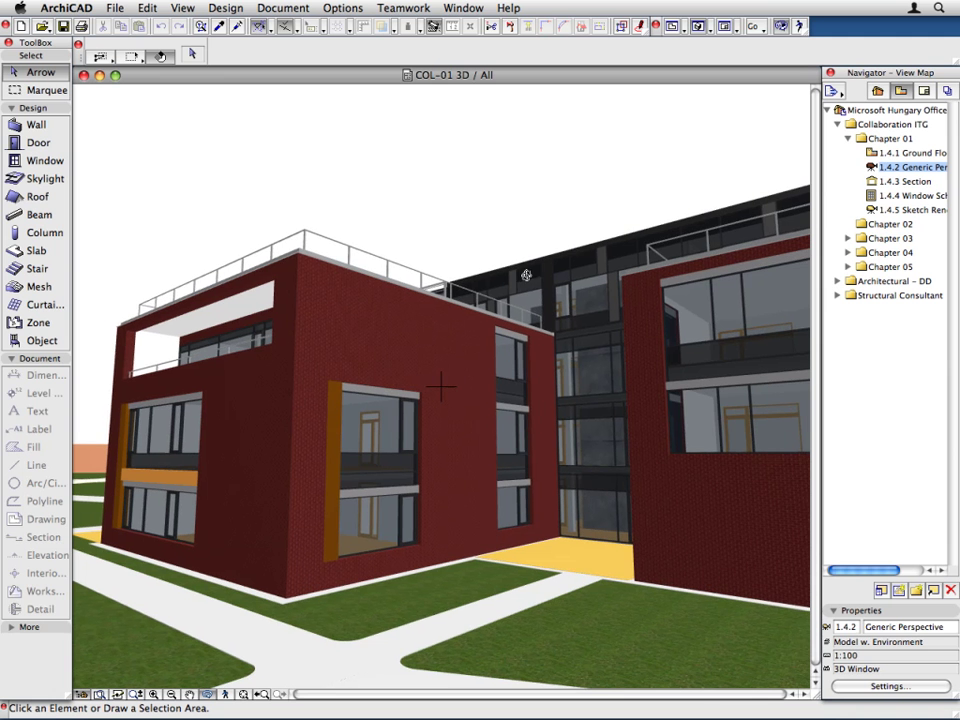
left_click_drag(483, 216, 430, 257)
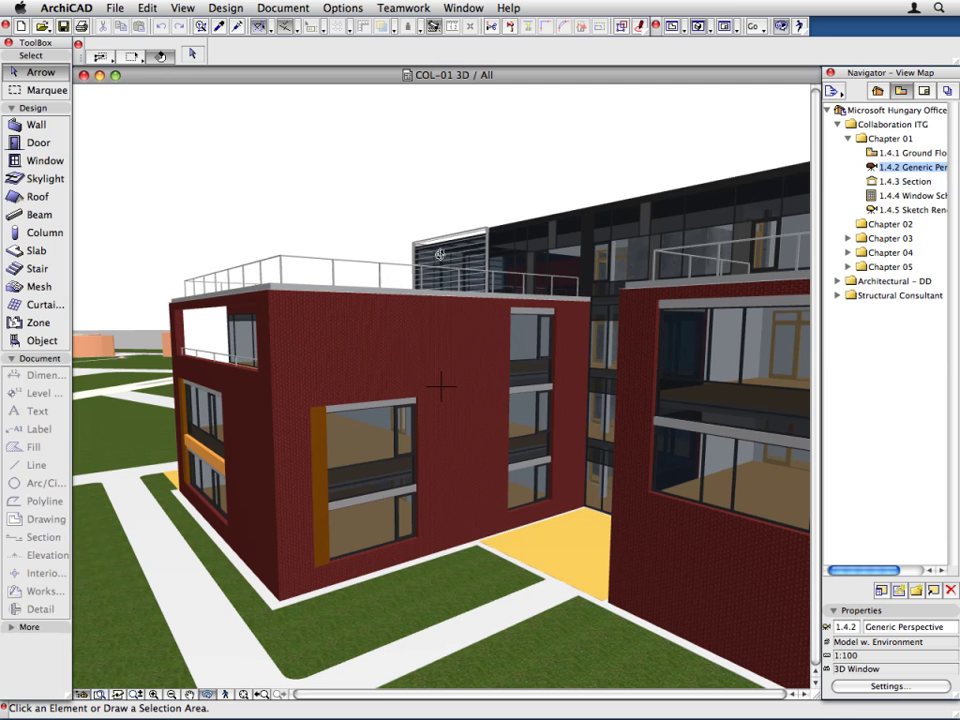
left_click_drag(440, 254, 440, 254)
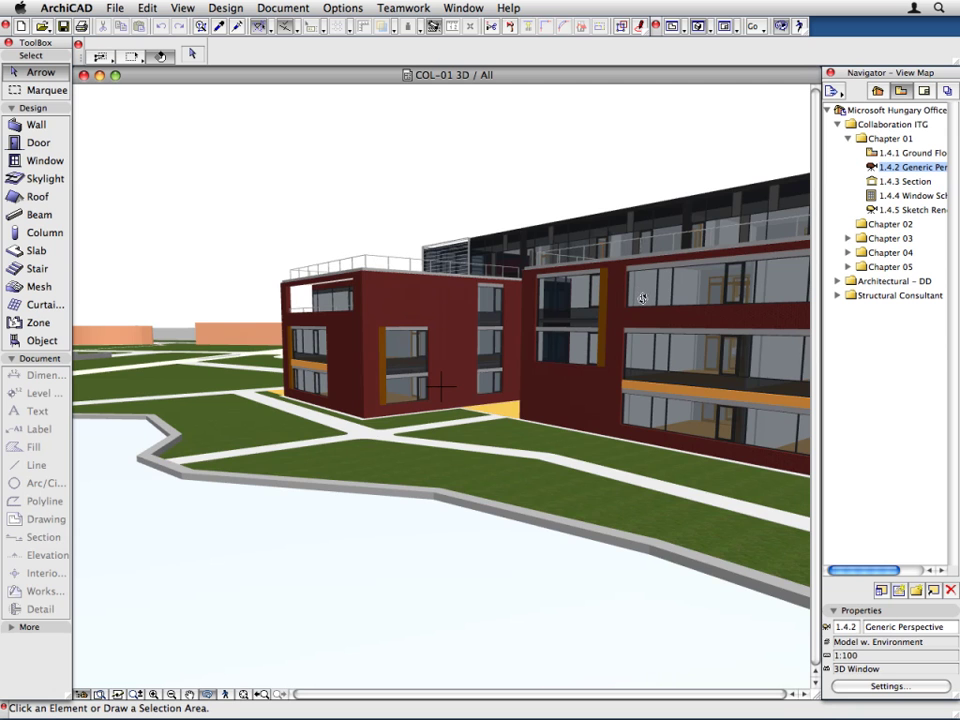
left_click_drag(642, 298, 529, 327)
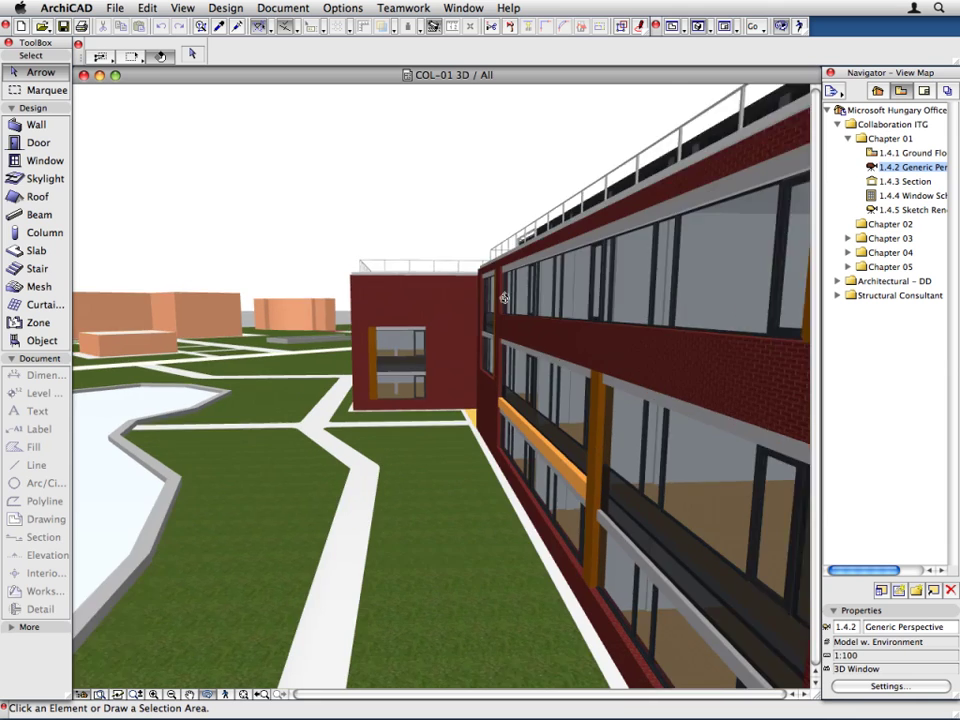
- Orbit the perspective to show the glazed stair tower between the two red-walled wings
mouse_move(566, 302)
left_mouse_down()
mouse_move(506, 292)
mouse_move(727, 330)
mouse_move(561, 321)
left_mouse_up()
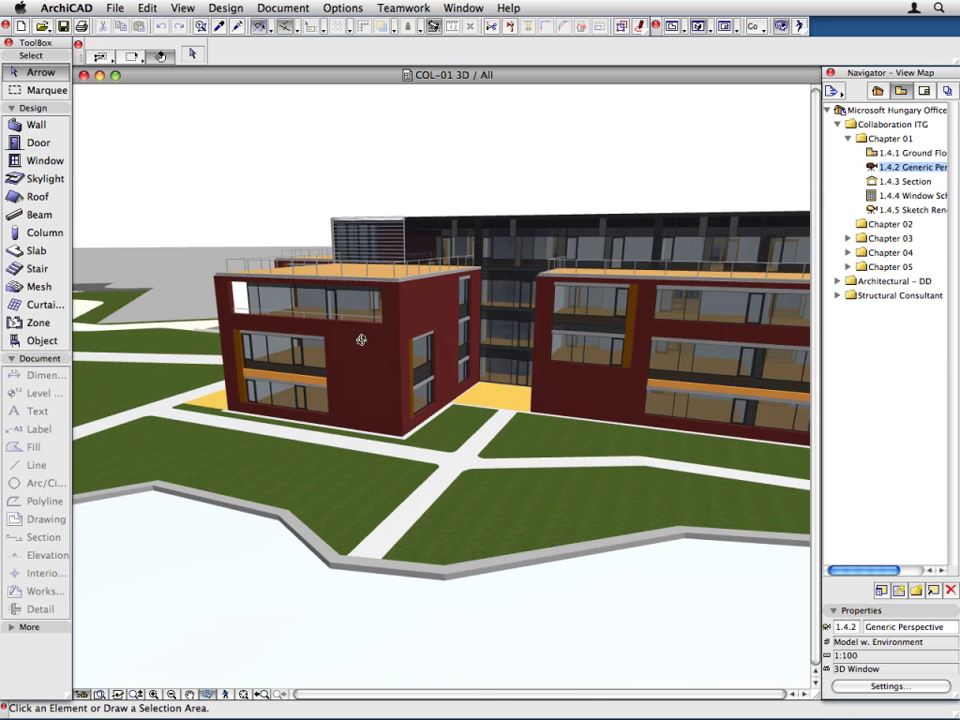
left_click_drag(187, 256, 213, 307)
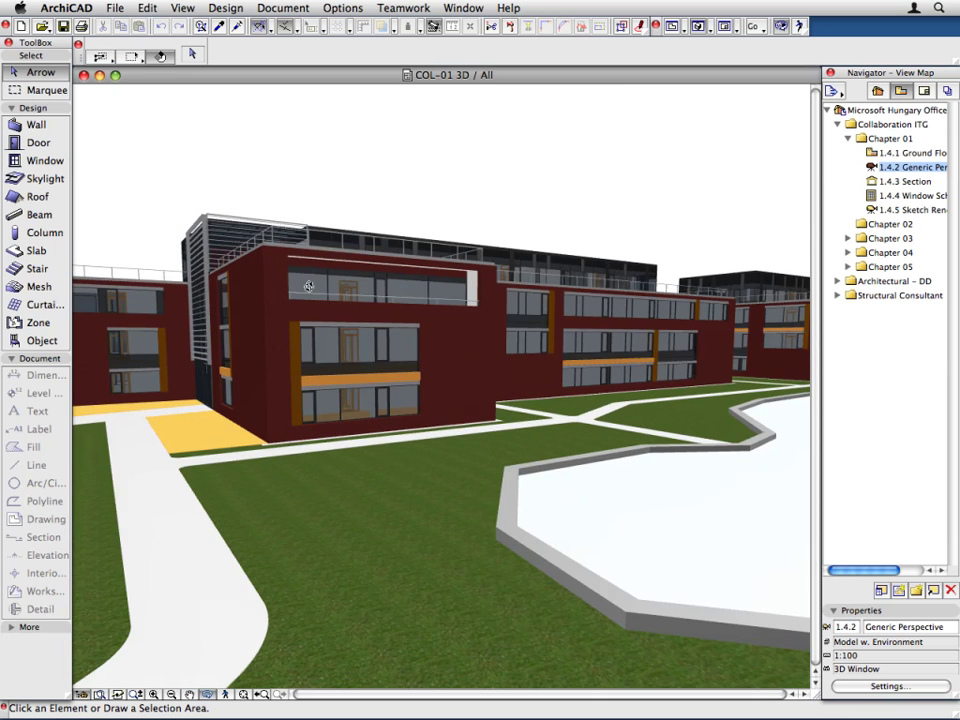
left_click_drag(170, 233, 372, 330)
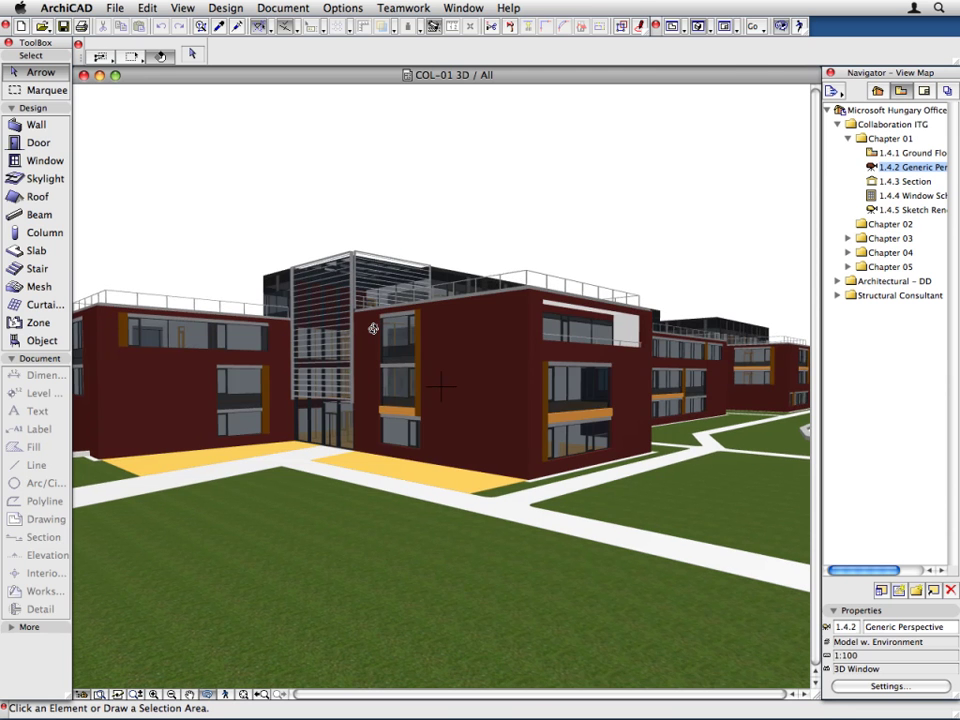
- Open the 1.4.3 S-01 Longitudinal Section and pan along it from gridline 16 to gridline 1
double_click(920, 186)
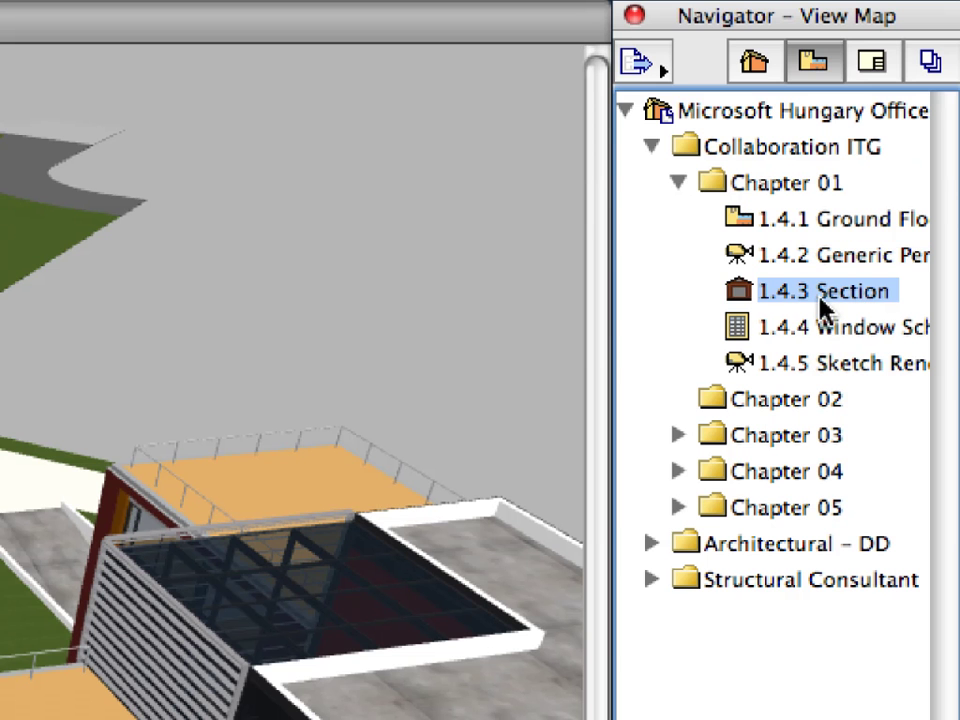
double_click(800, 292)
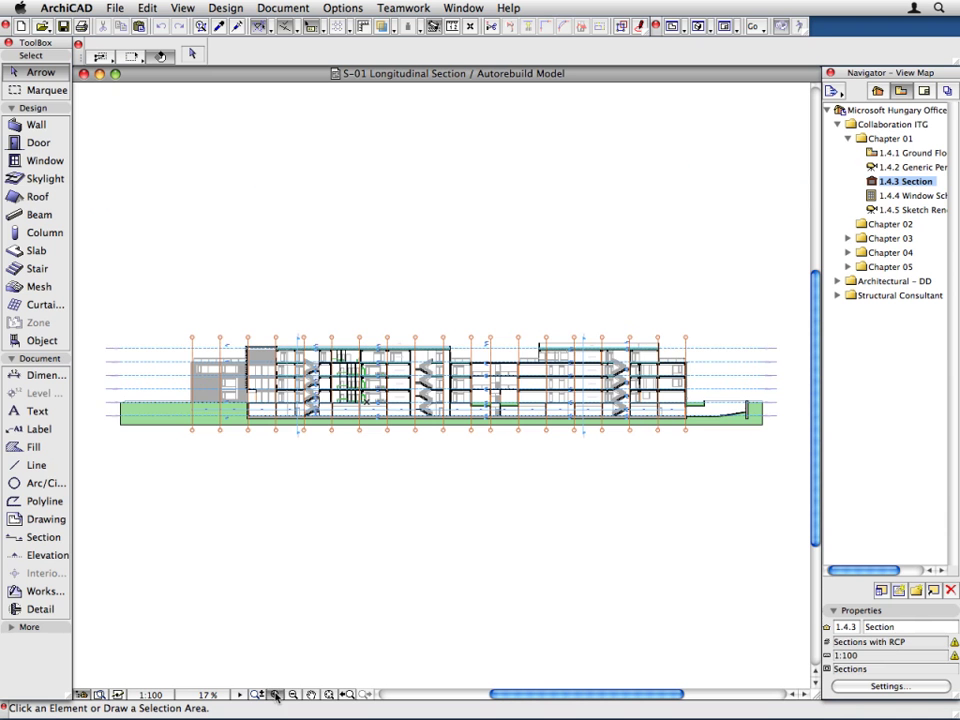
scroll(208, 520, "up", 5)
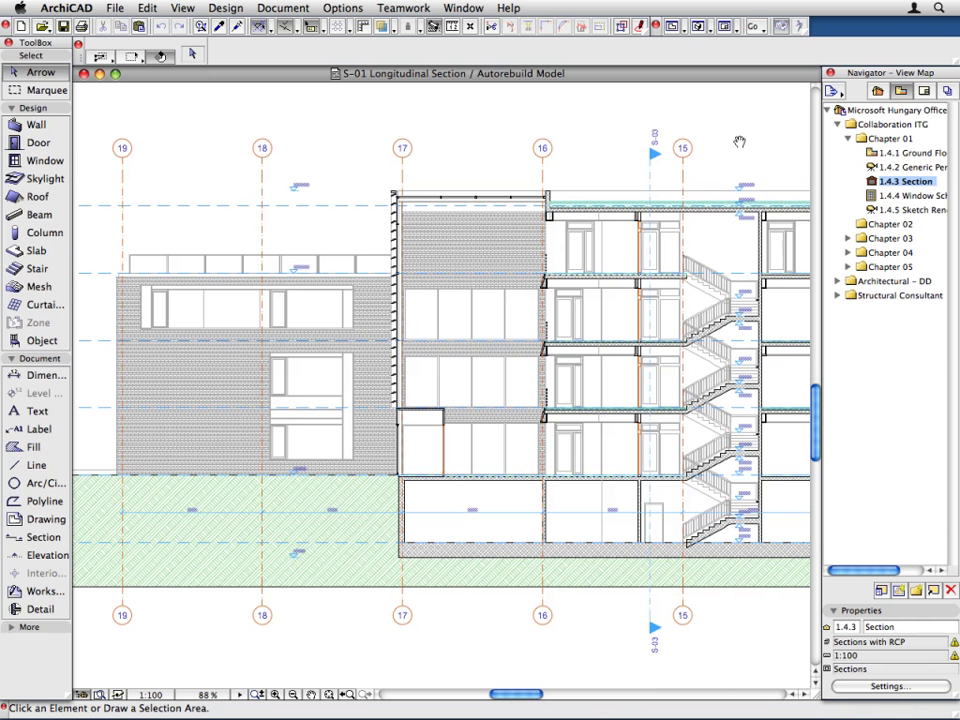
middle_click_drag(750, 141, 133, 141)
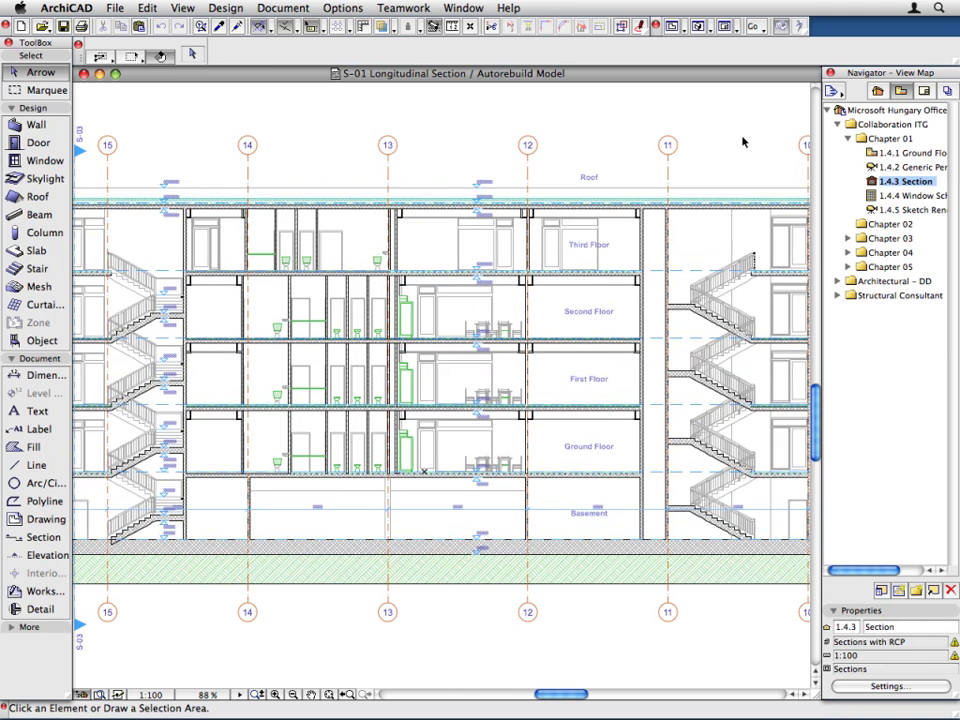
middle_click_drag(742, 141, 169, 137)
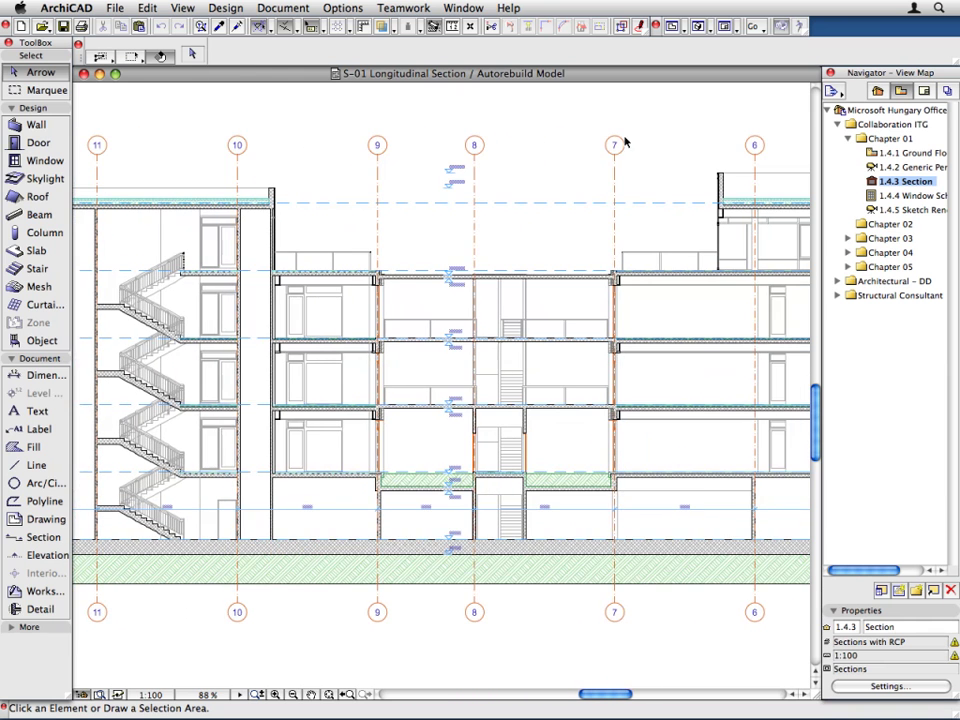
middle_click_drag(759, 133, 141, 129)
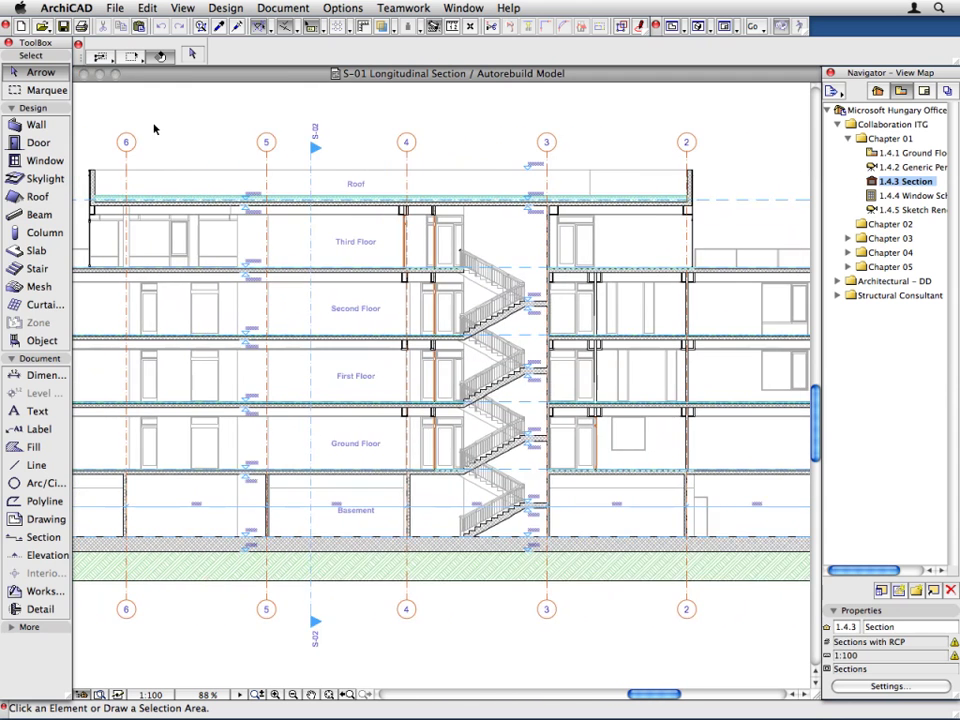
middle_click_drag(751, 141, 260, 152)
- Zoom out to the whole section, then zoom in on an upper-floor wall
key("super+minus")
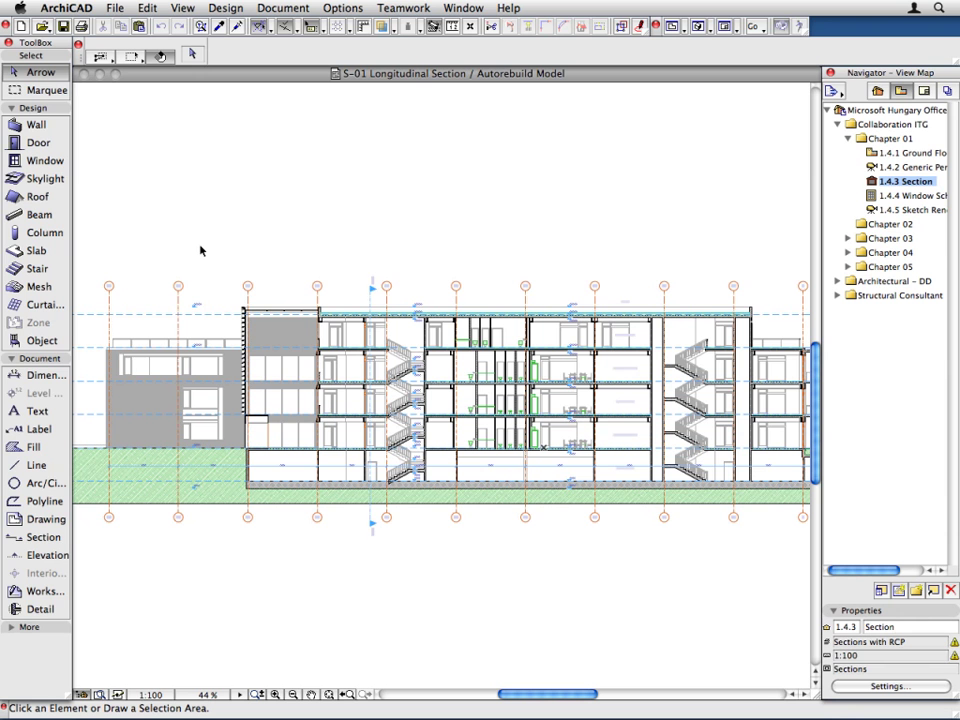
scroll(438, 340, "up", 8)
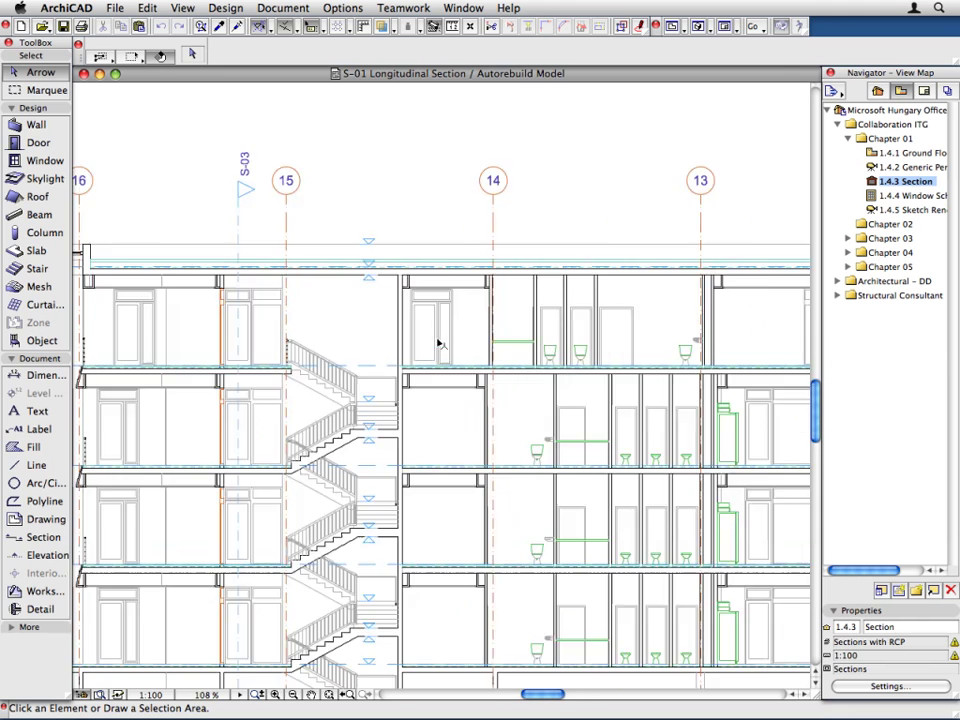
scroll(438, 340, "up", 2)
middle_click_drag(383, 297, 374, 354)
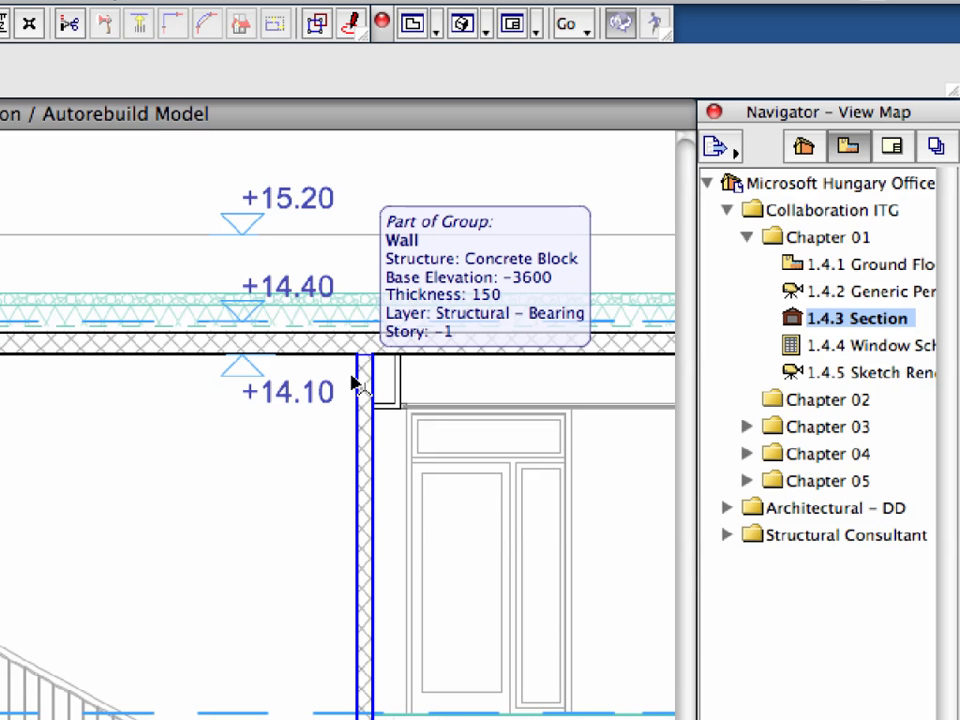
- Select the 150 mm concrete-block bearing wall beneath the +14.40 slab
left_click(352, 383)
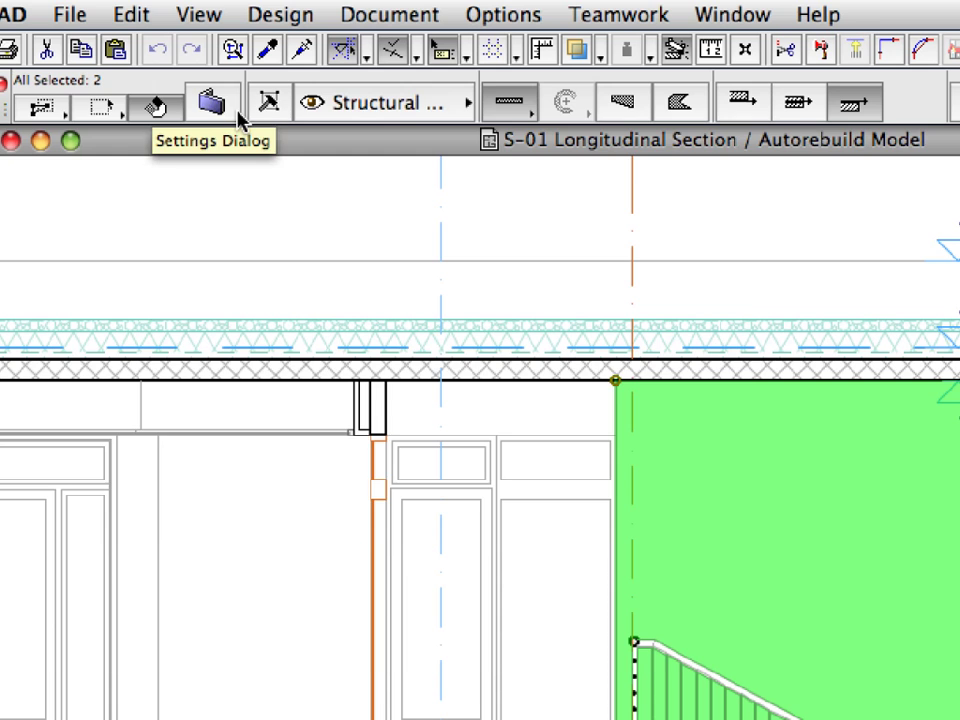
left_click(238, 116)
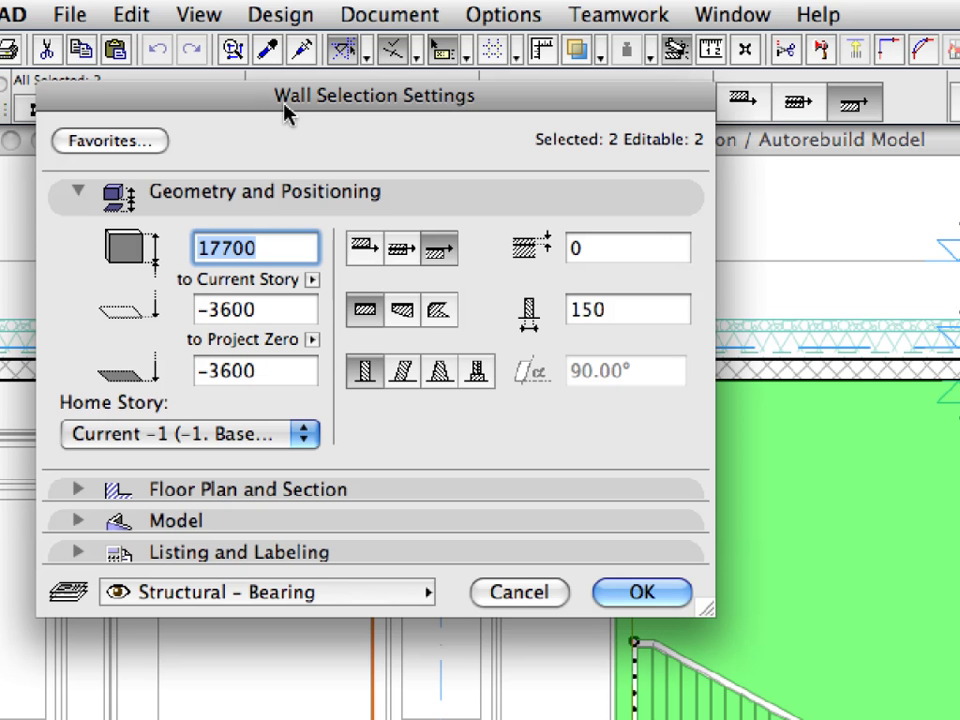
left_click(493, 213)
left_click(493, 225)
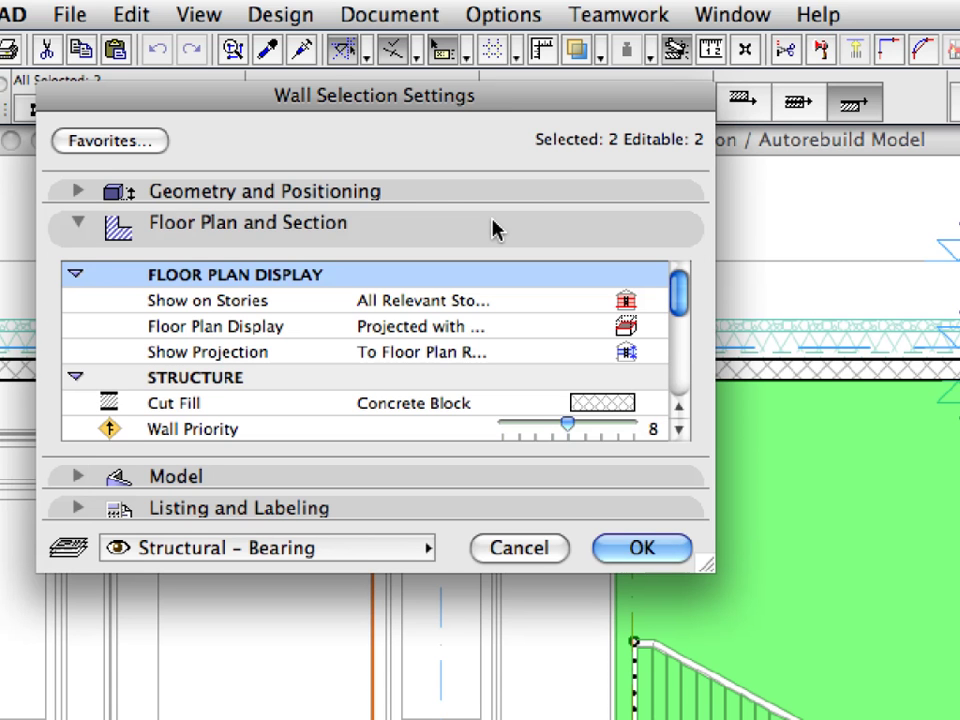
left_click(493, 226)
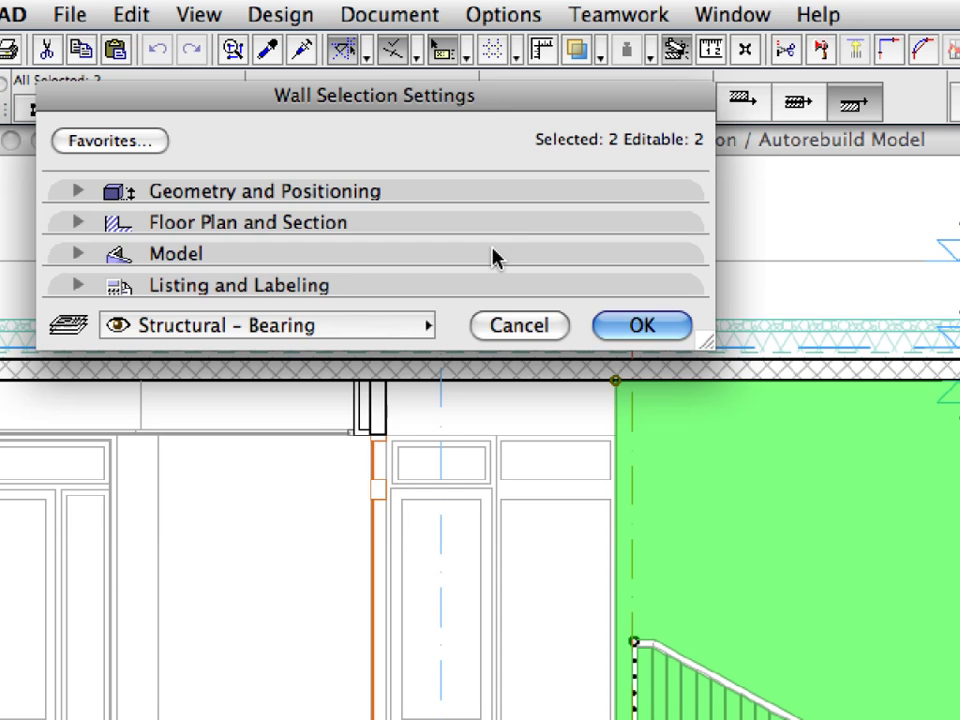
left_click(493, 257)
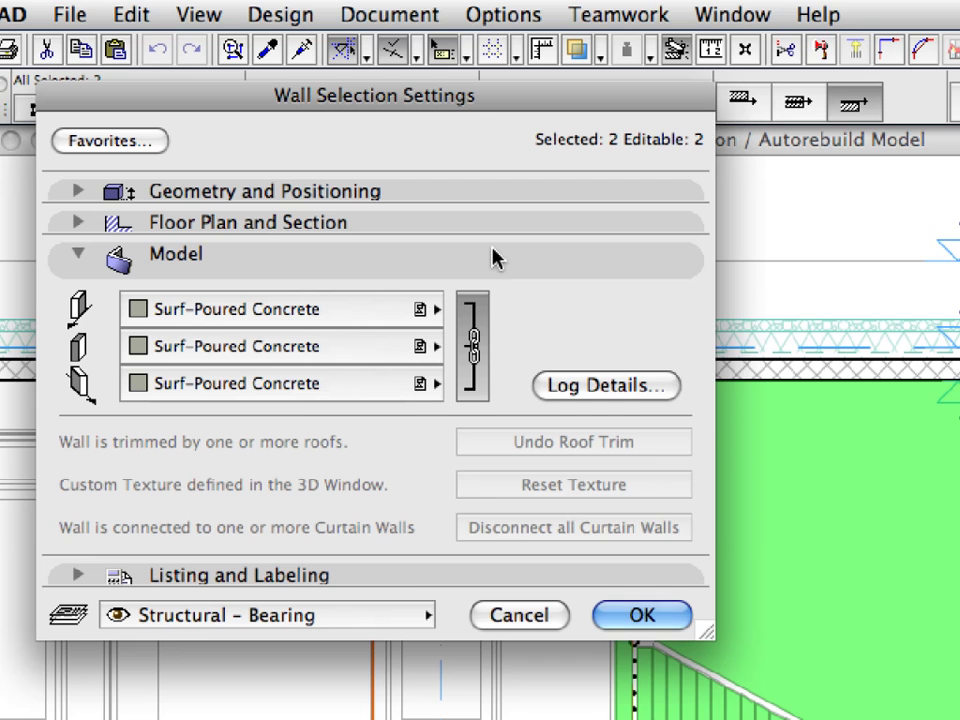
left_click(493, 257)
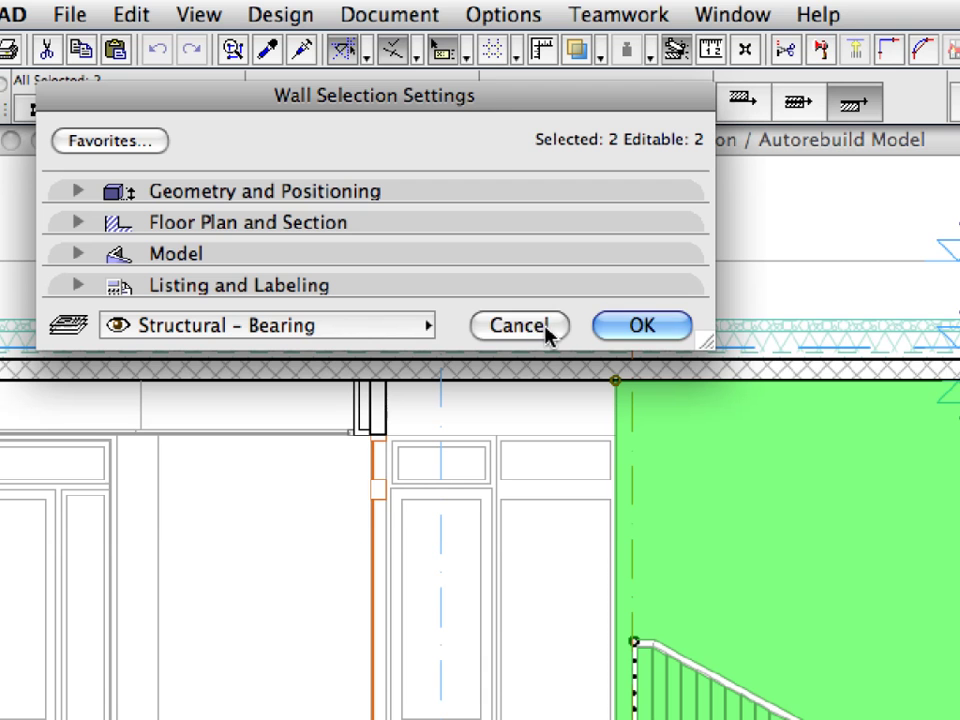
left_click(547, 333)
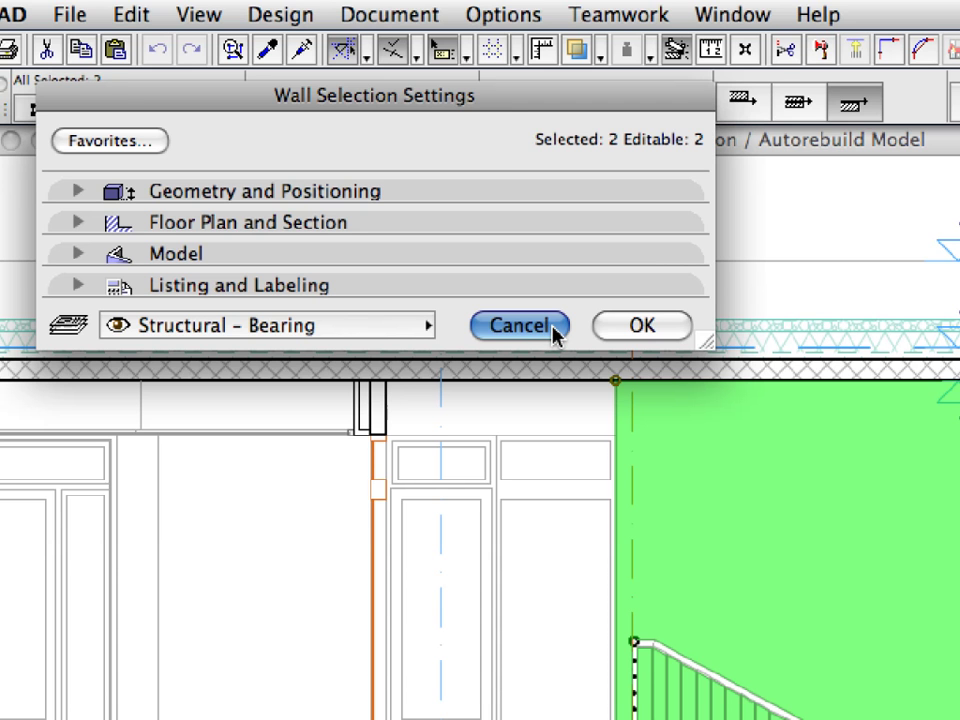
left_click(553, 333)
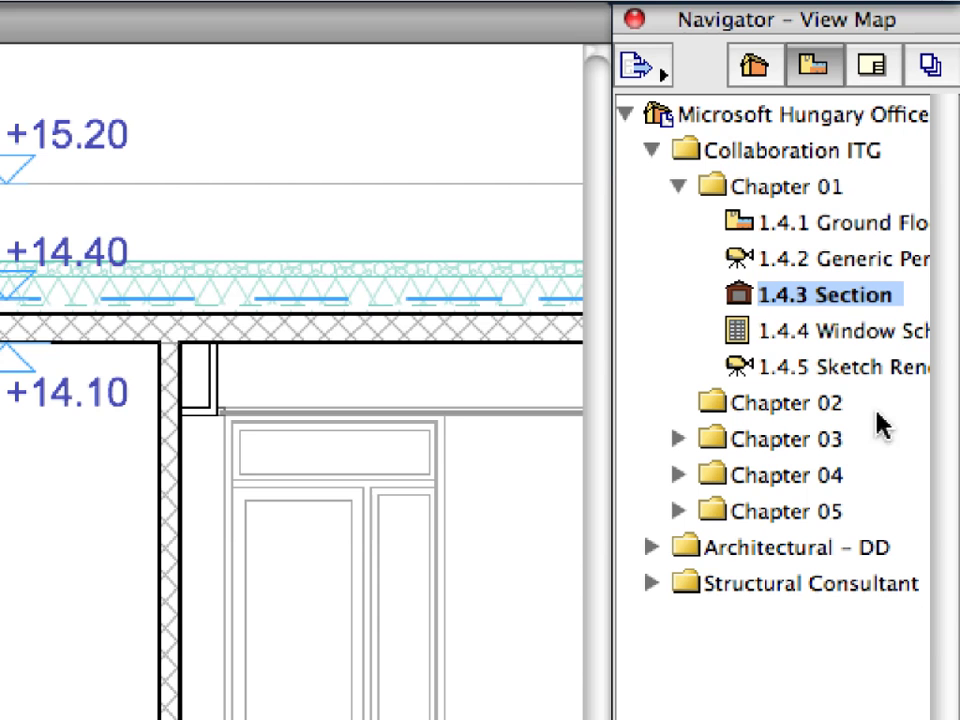
- Open the 1.4.4 W-01 Window Schedule and select the first window's Width value for editing
double_click(790, 338)
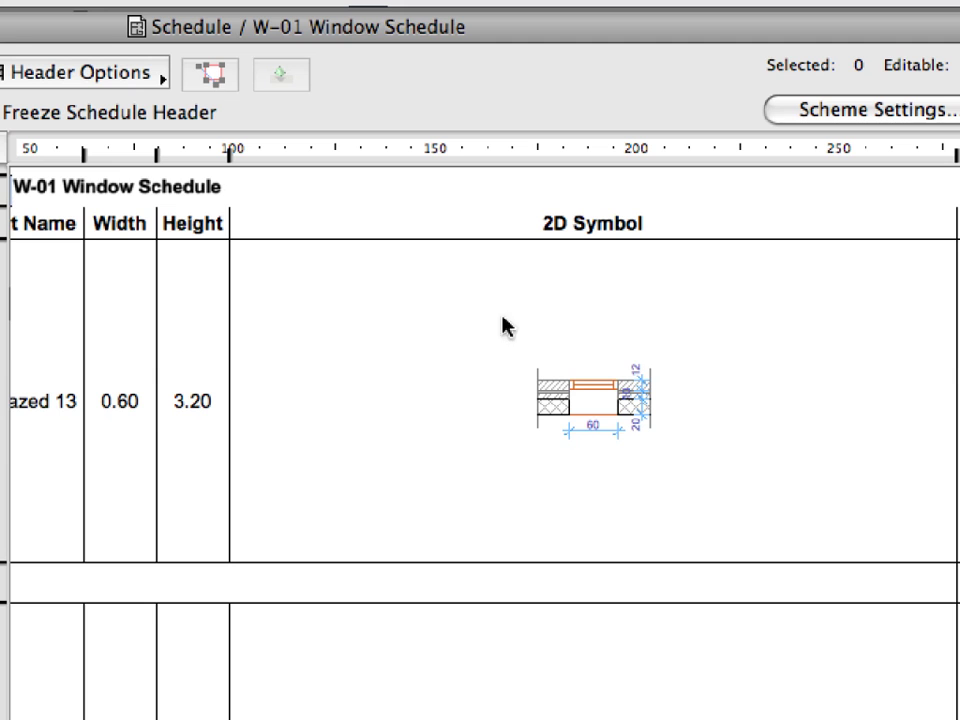
left_click(115, 412)
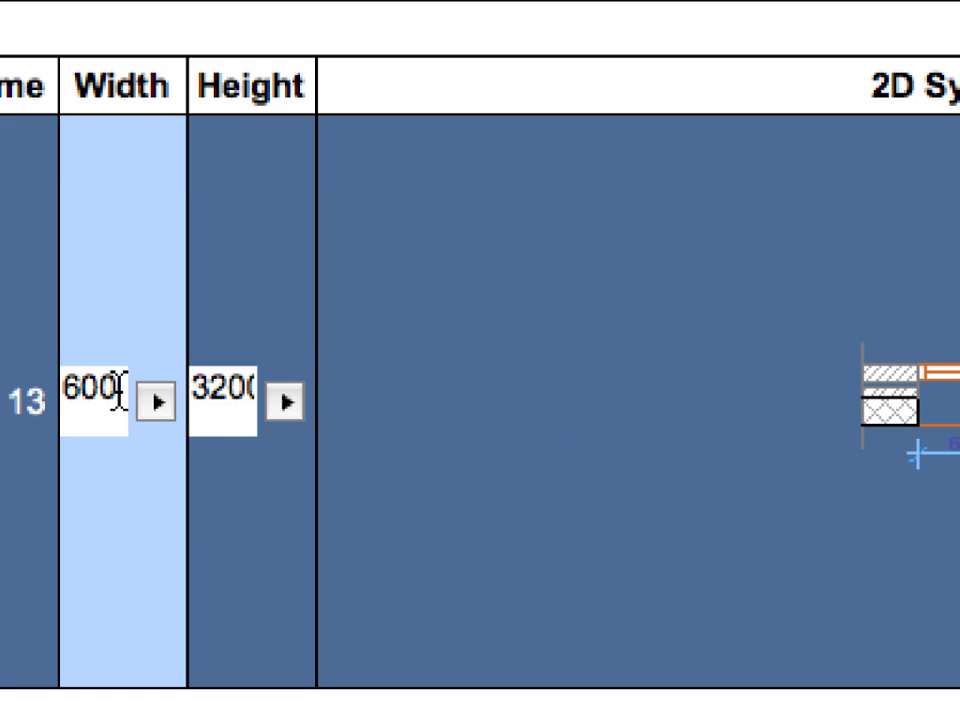
left_click_drag(88, 398, 130, 436)
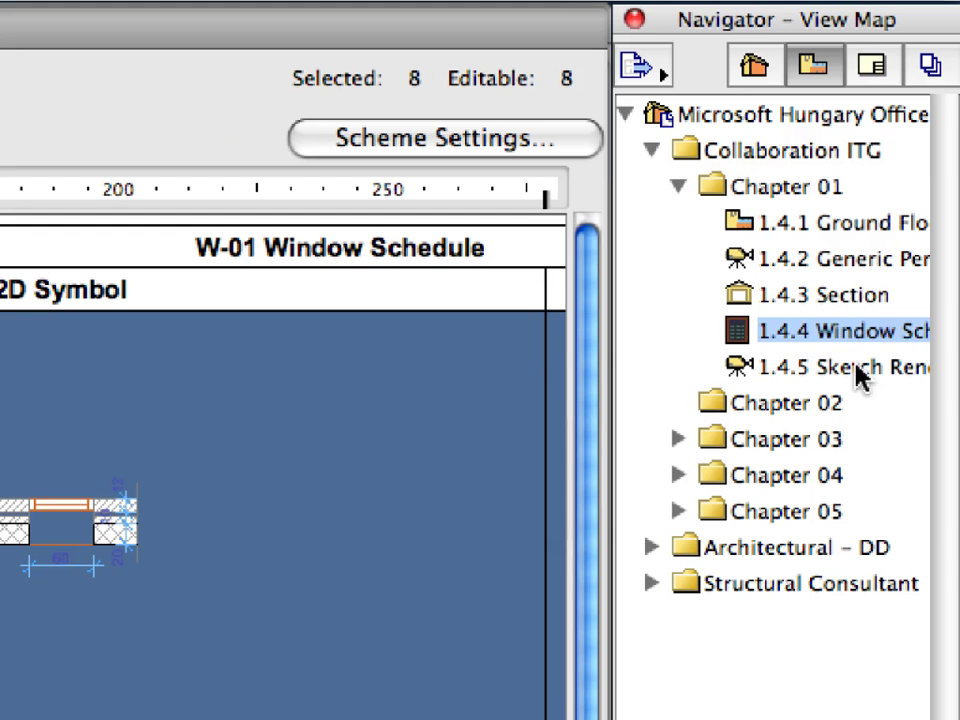
left_click(895, 211)
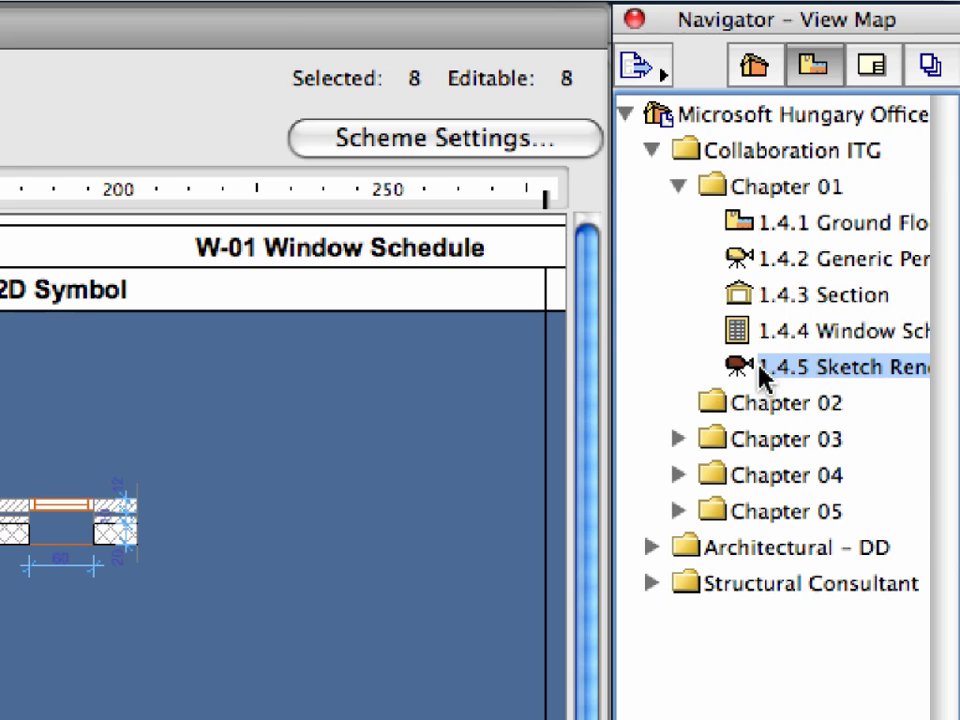
- Open 1.4.5 Sketch Render, showing BASIC ITG Chapter 09 / Picture # 6
double_click(760, 370)
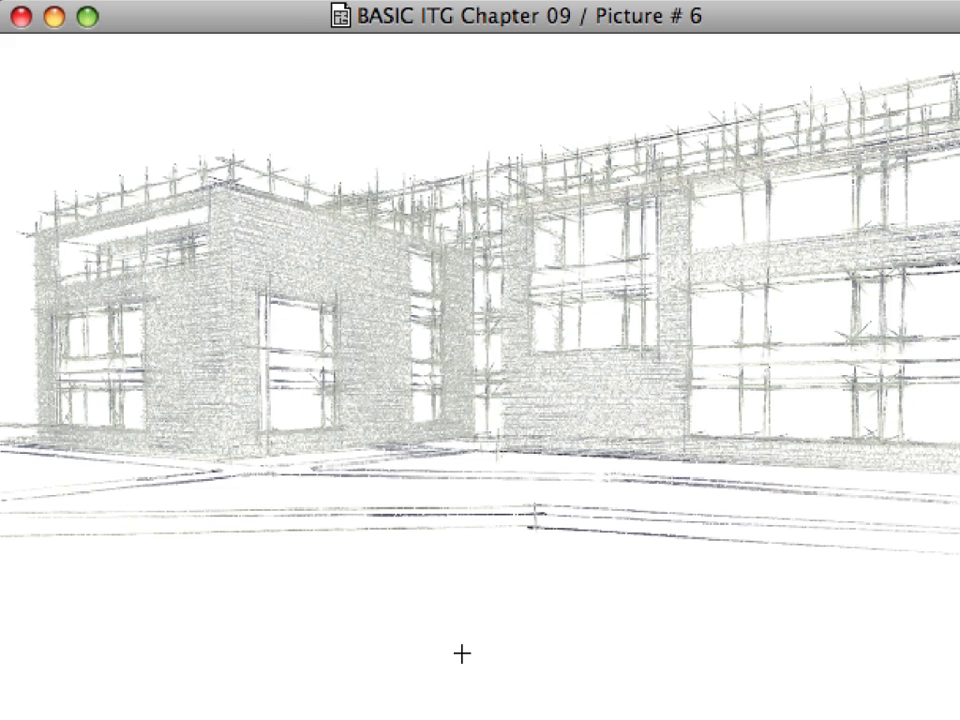
- Step through sketch Pictures # 7 and # 8 to the dark grey hatched Picture # 9
key("Right")
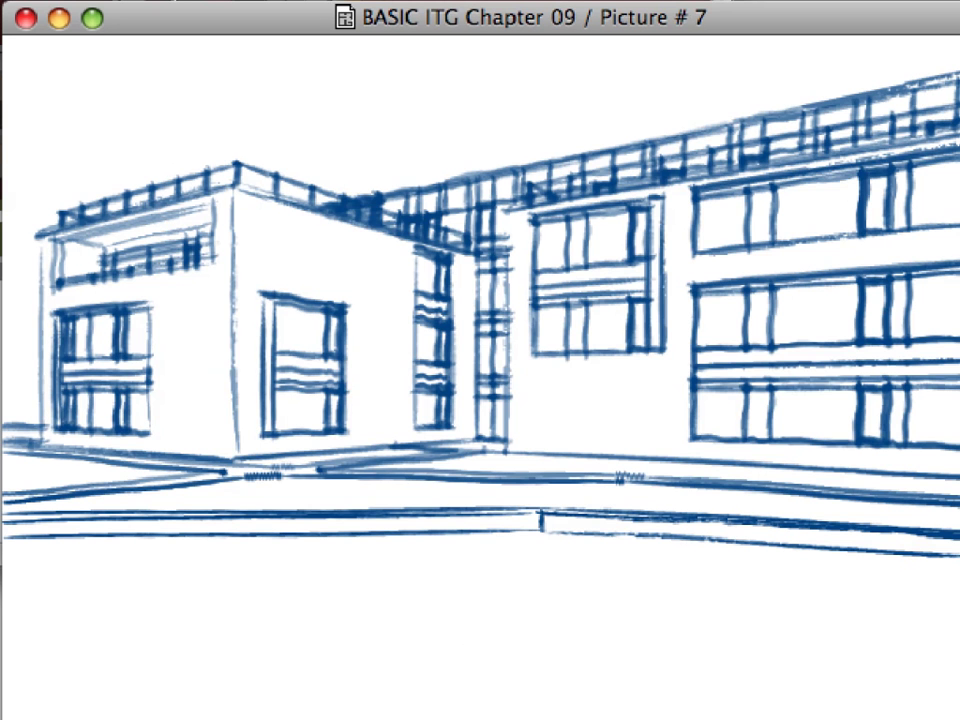
key("Right")
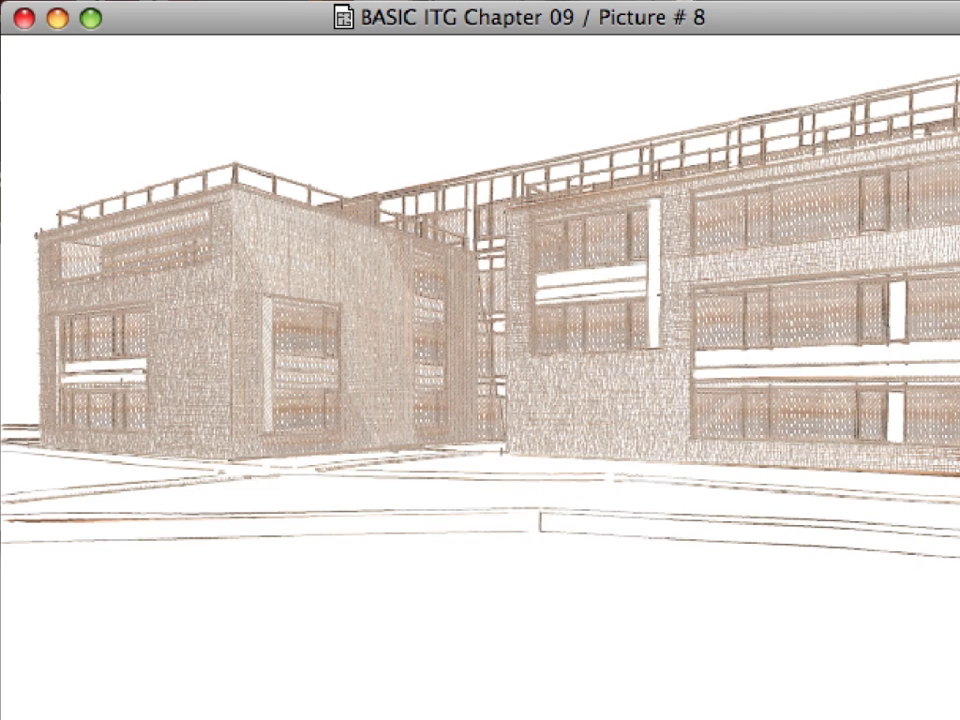
key("Right")
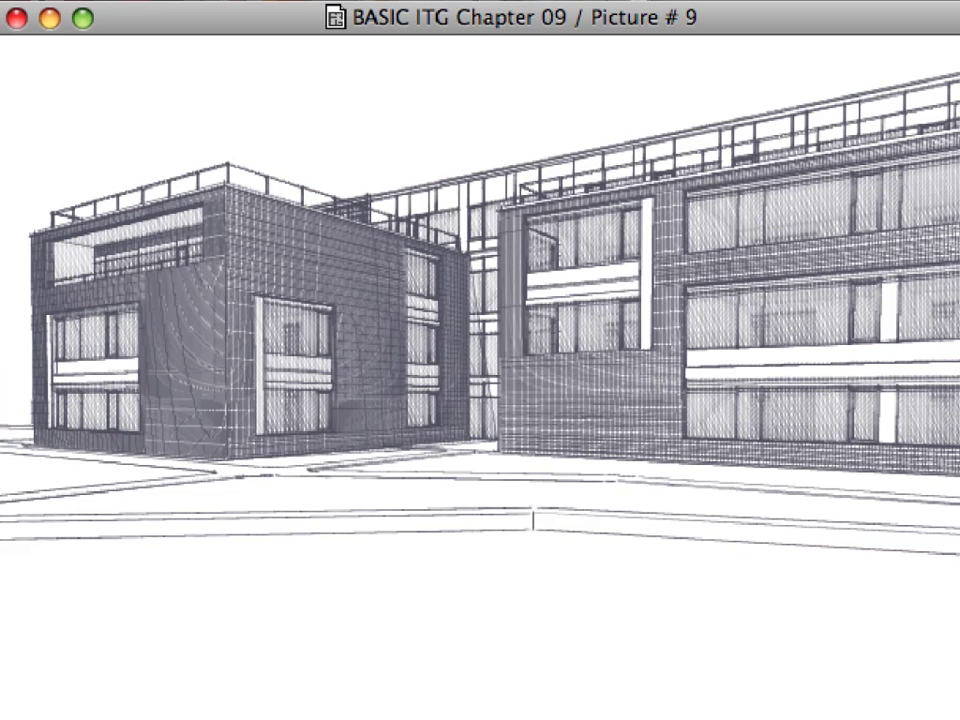